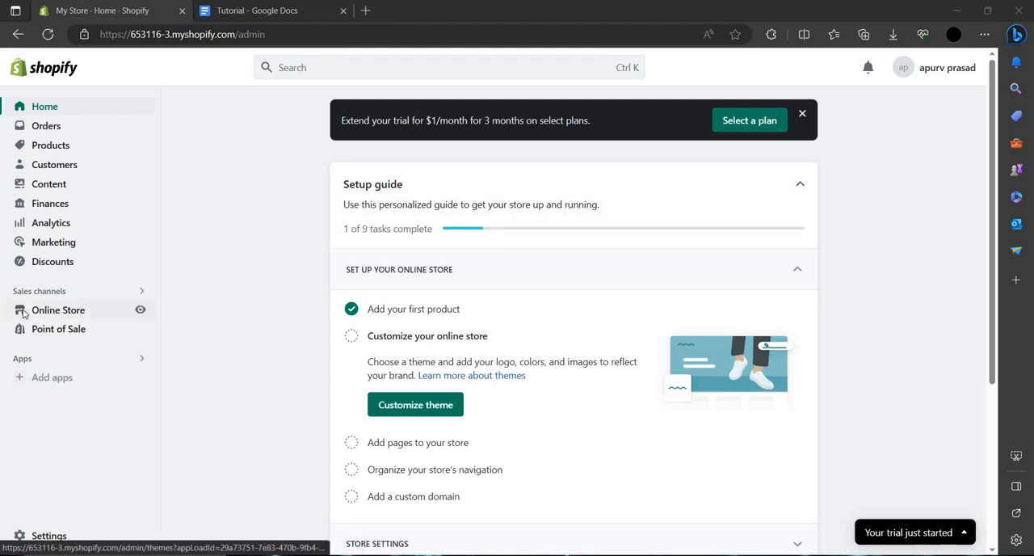
Step: Open the online store's themes page and visit the Theme Store to explore more themes
click(24, 313)
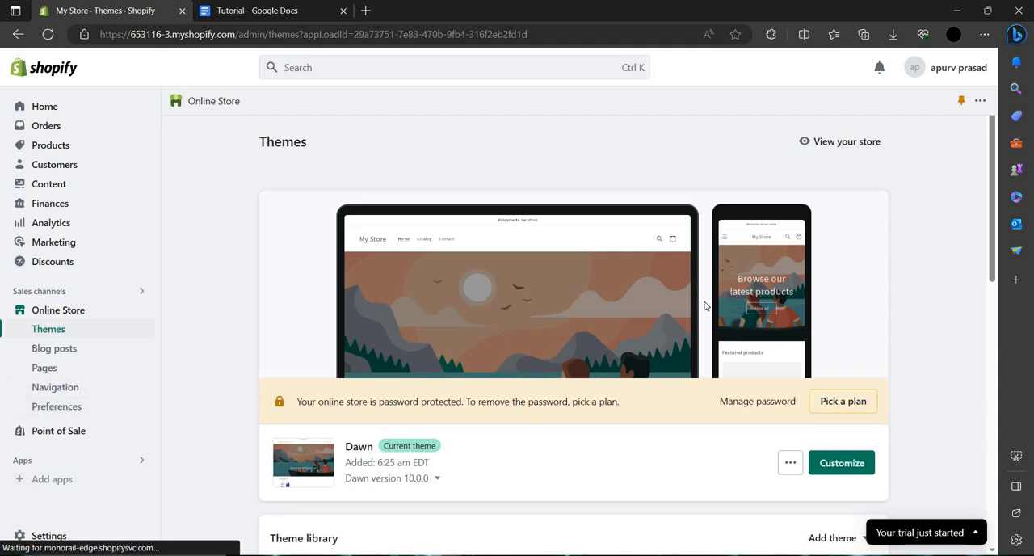
scroll(759, 308, down, 8)
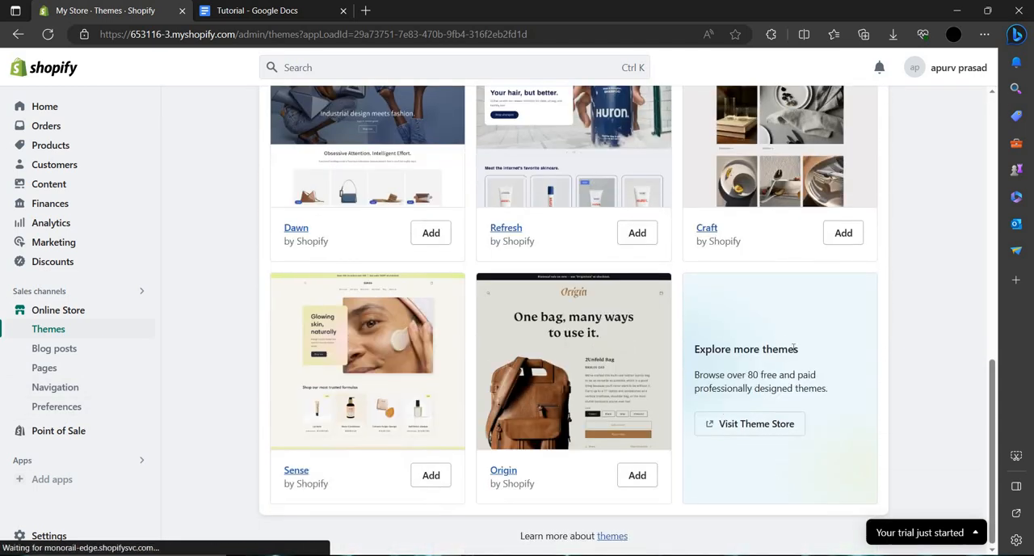
scroll(789, 194, up, 8)
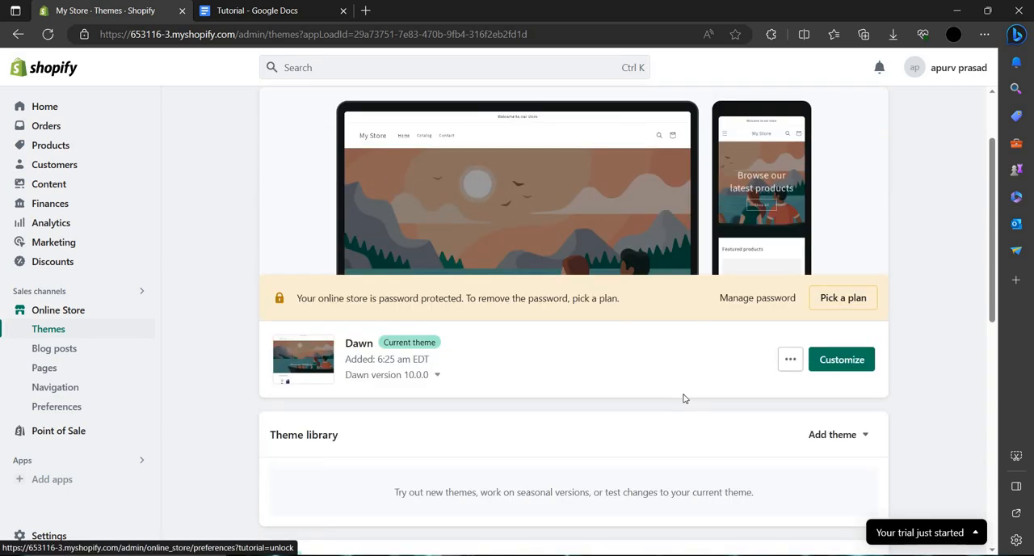
scroll(682, 397, down, 8)
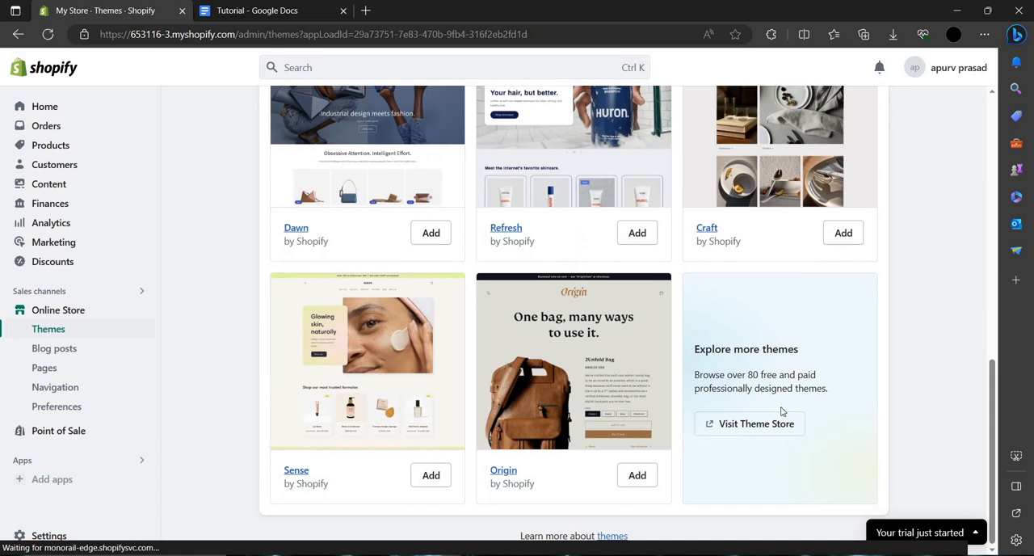
click(777, 432)
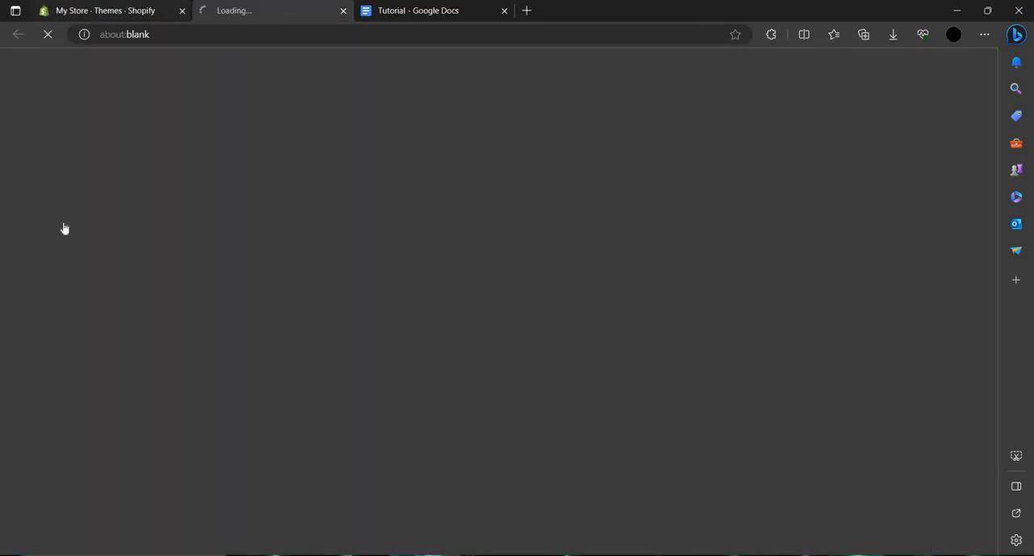
key(ctrl+shift+Tab)
click(44, 151)
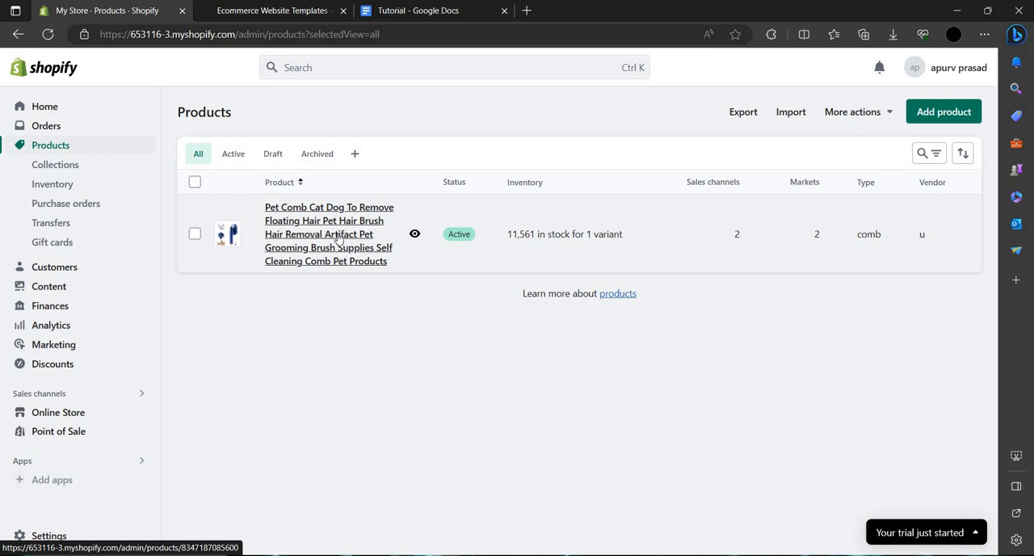
click(58, 411)
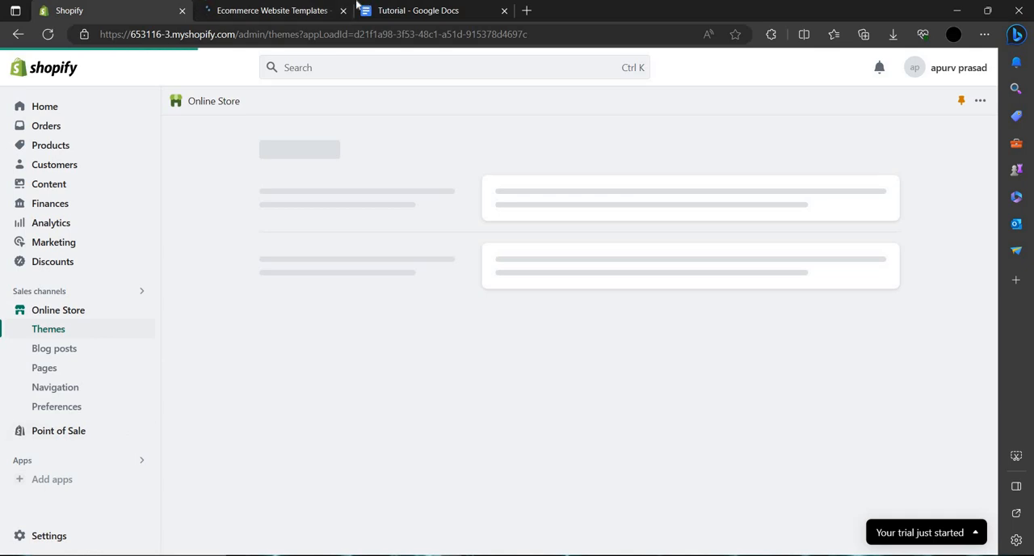
click(273, 10)
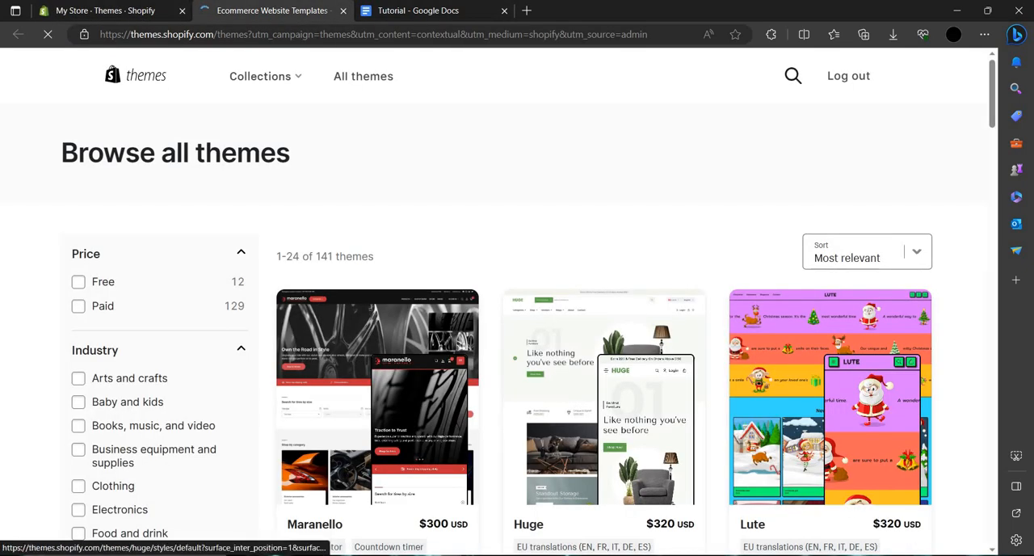
Step: Filter the Theme Store listing by price to show only free themes
scroll(453, 404, down, 3)
scroll(35, 348, up, 3)
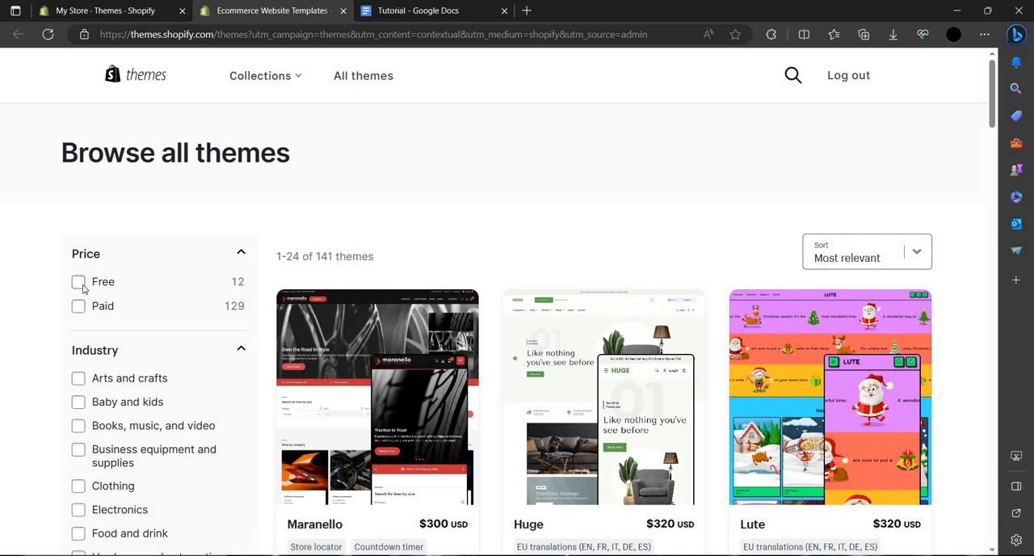
click(78, 283)
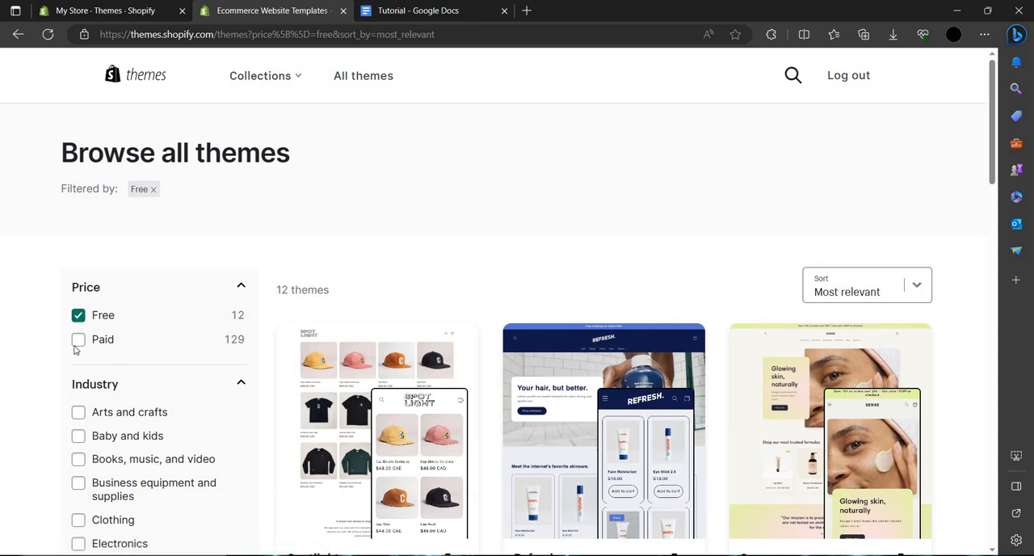
Step: Look through the free themes and compare their previews and features
scroll(414, 356, down, 1)
scroll(566, 364, down, 4)
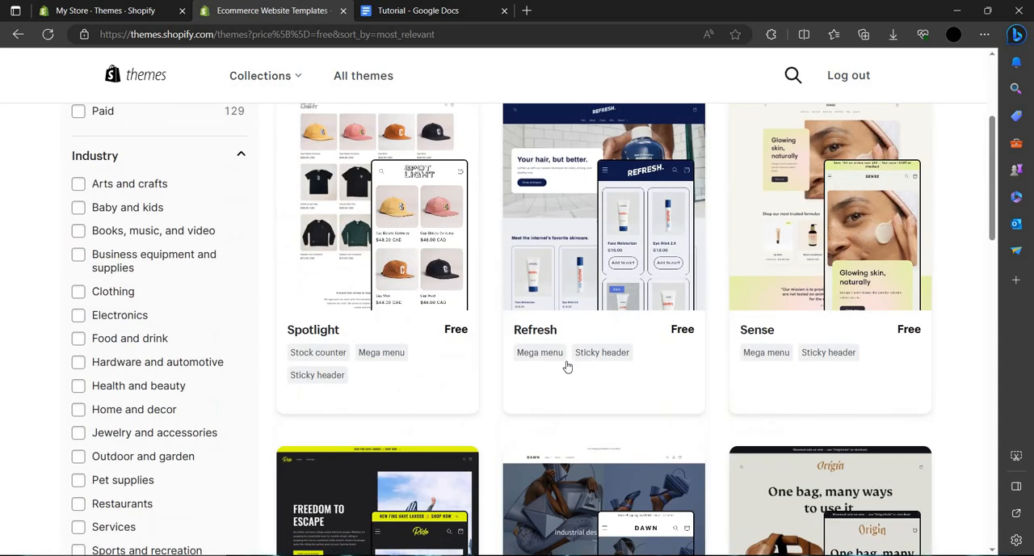
scroll(751, 443, down, 3)
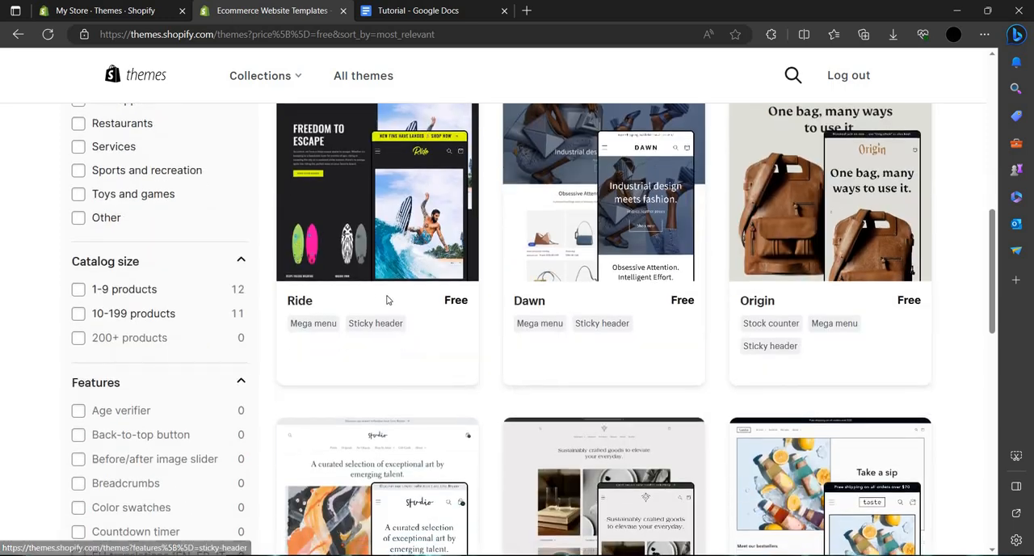
scroll(803, 299, down, 3)
scroll(735, 315, up, 5)
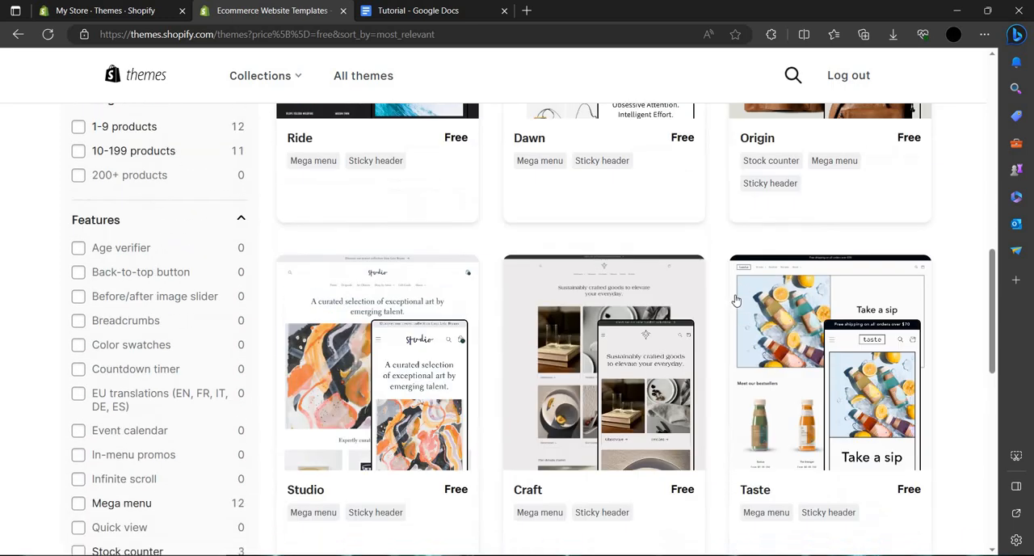
scroll(735, 326, down, 3)
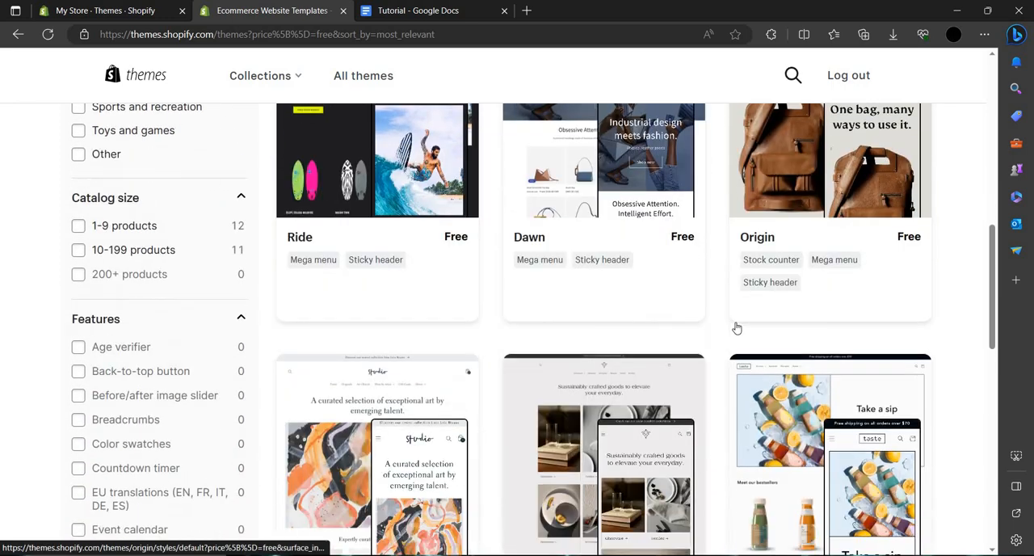
scroll(528, 339, up, 8)
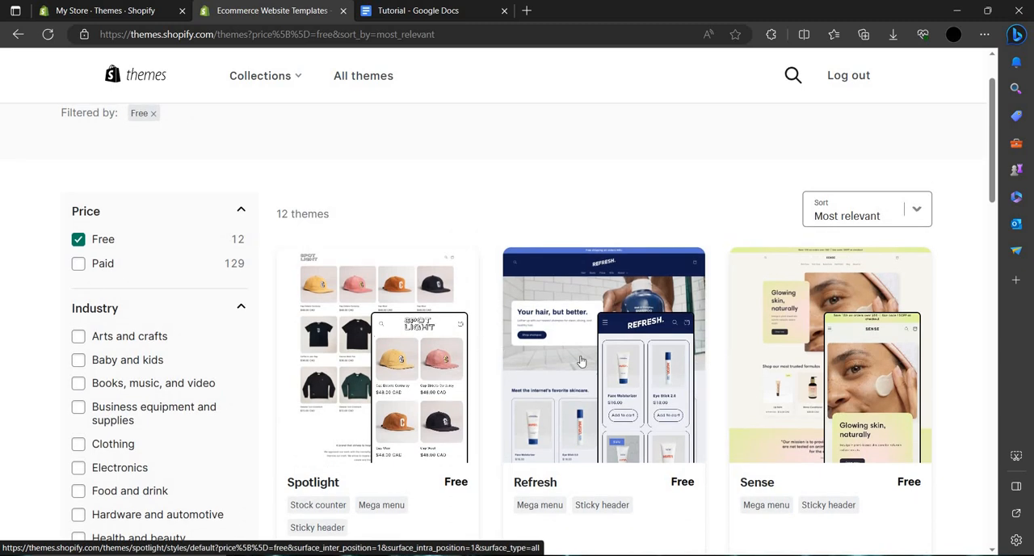
scroll(838, 376, down, 2)
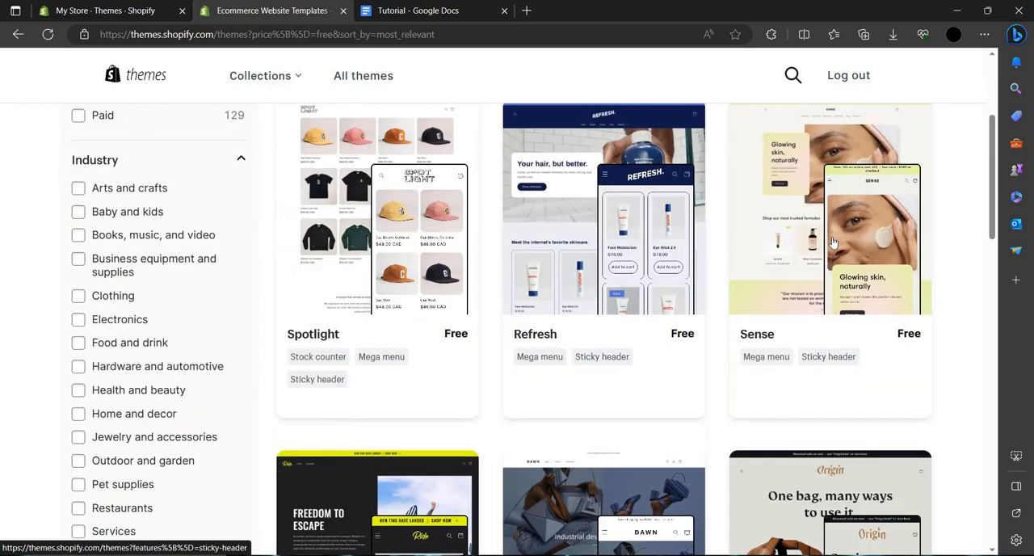
scroll(631, 408, down, 1)
scroll(631, 408, down, 3)
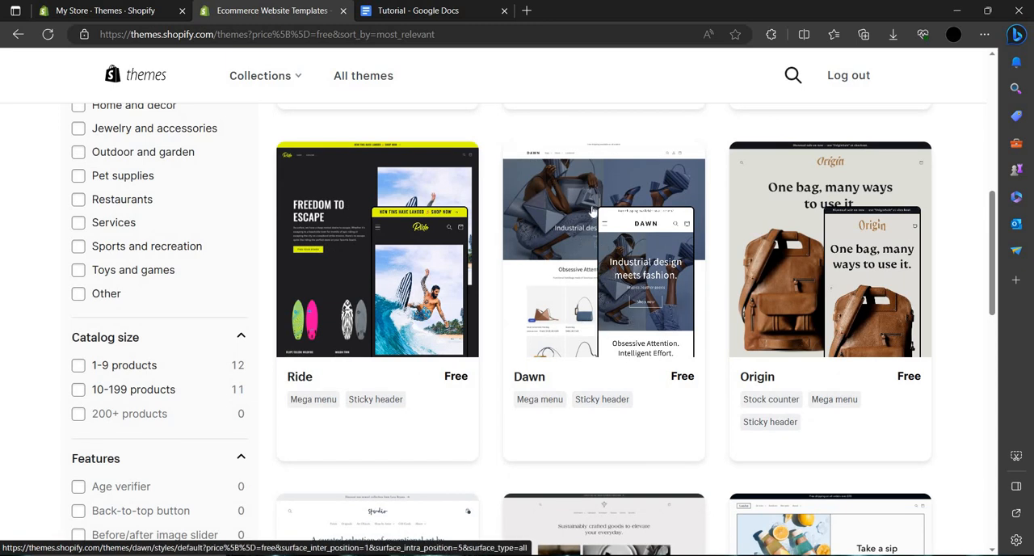
scroll(778, 305, down, 3)
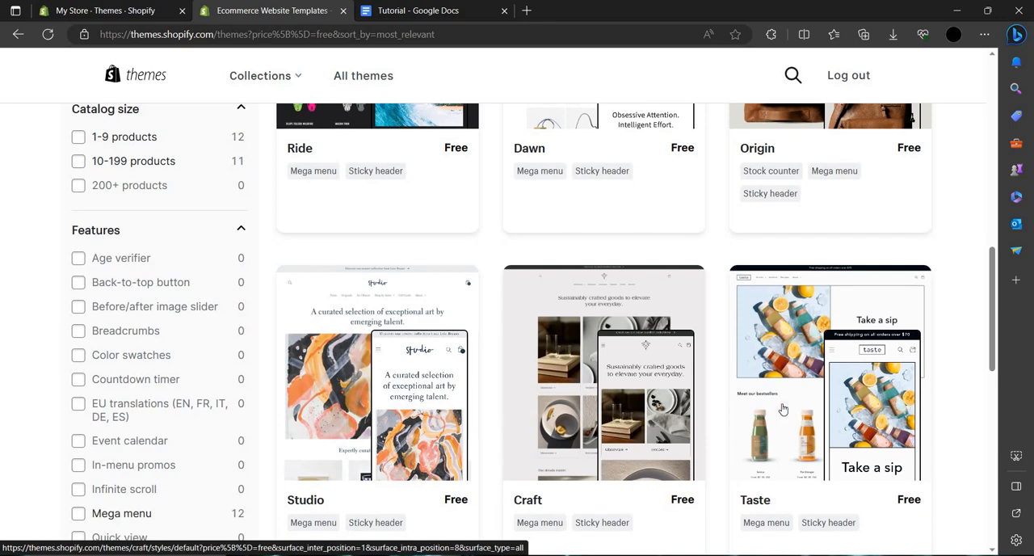
scroll(865, 345, down, 1)
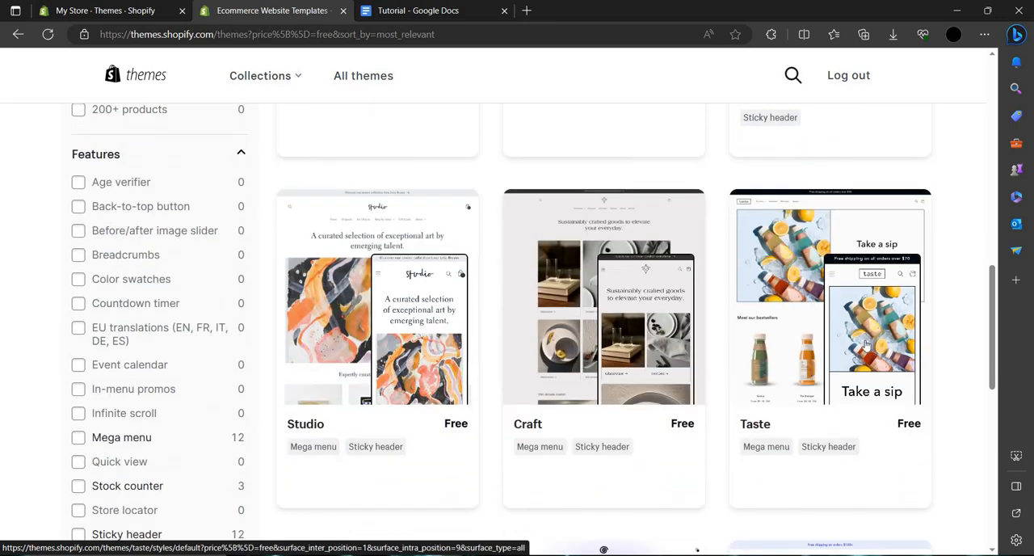
scroll(788, 344, down, 5)
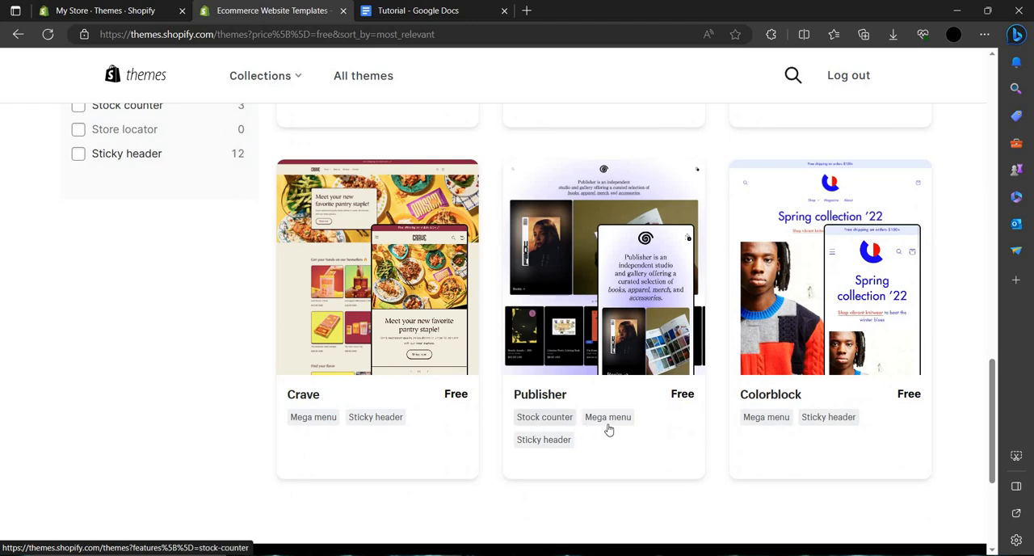
scroll(463, 362, up, 9)
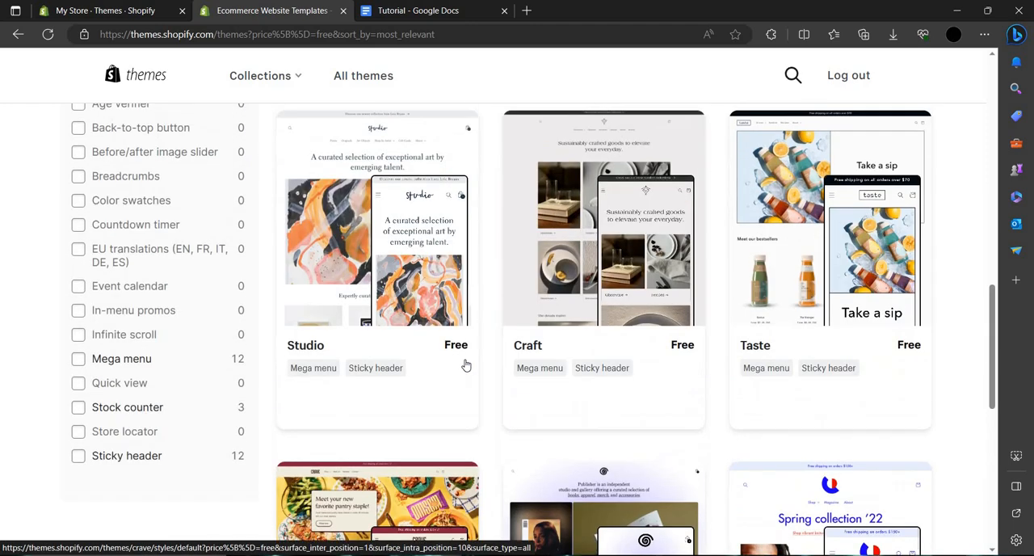
scroll(572, 419, up, 2)
scroll(571, 406, down, 2)
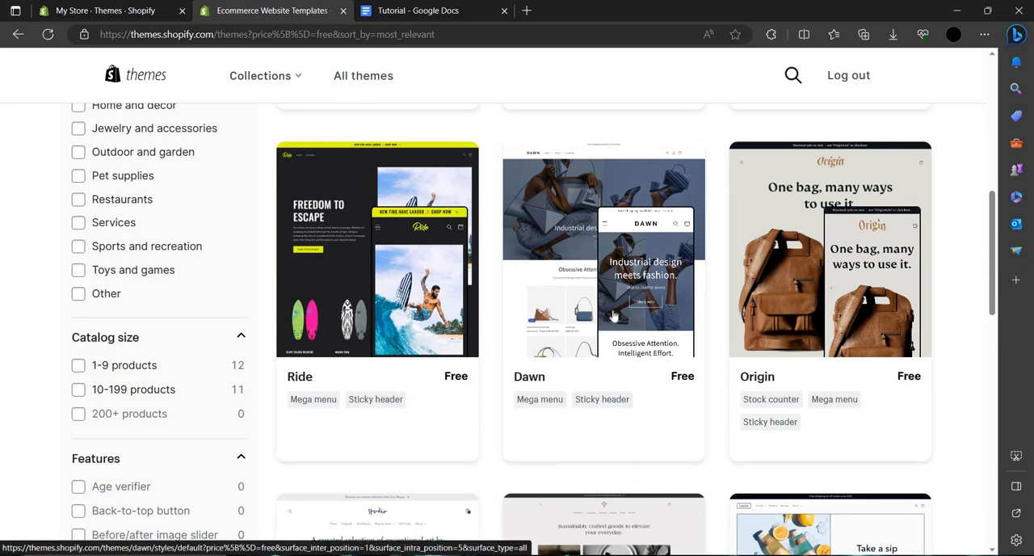
Step: Open the free Dawn theme and add it to the store's theme library with Try theme
click(612, 316)
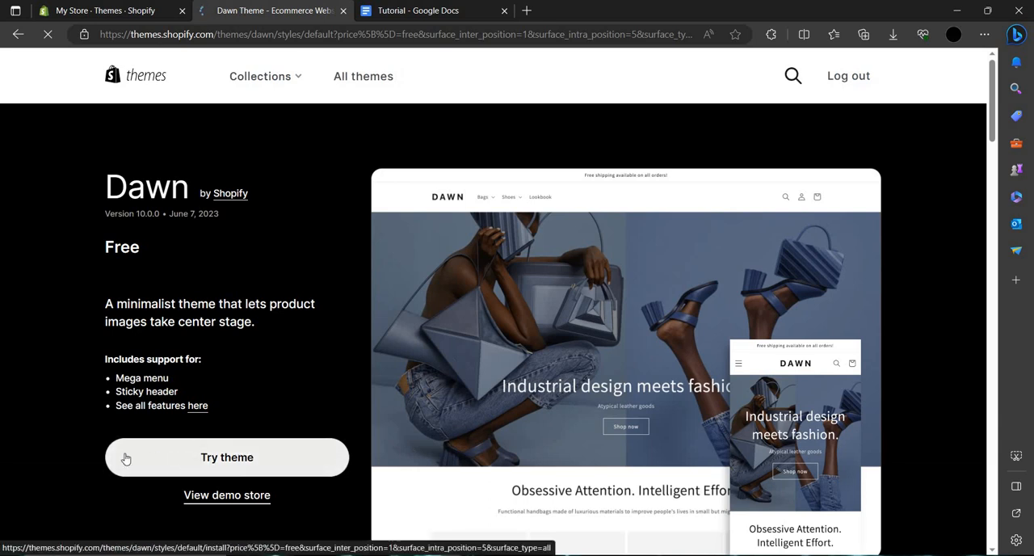
click(271, 467)
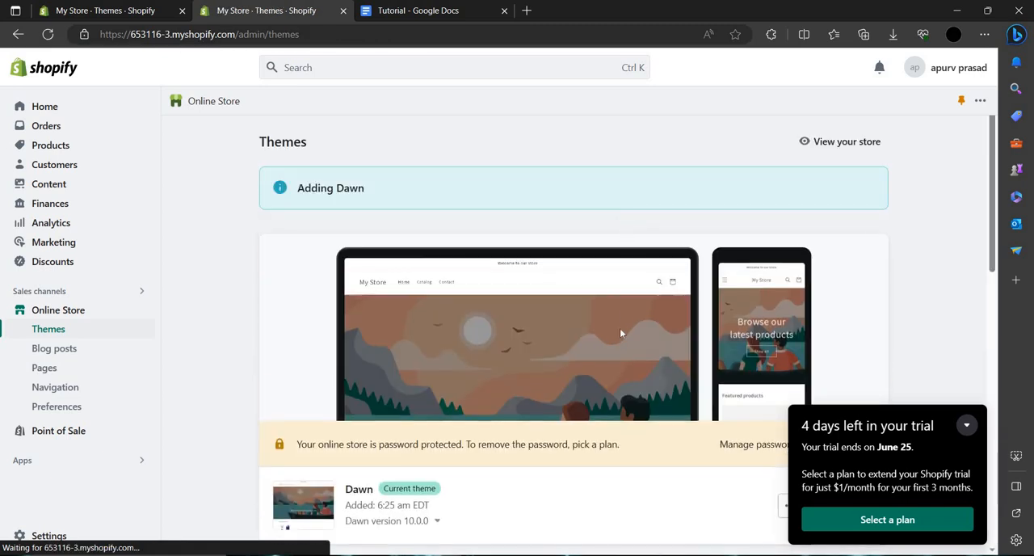
scroll(727, 411, down, 2)
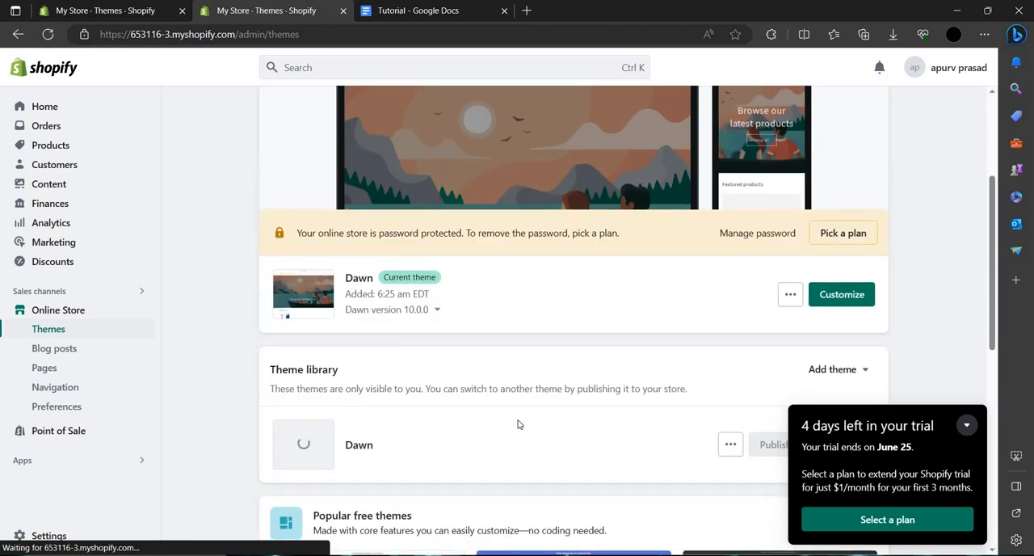
scroll(420, 311, down, 2)
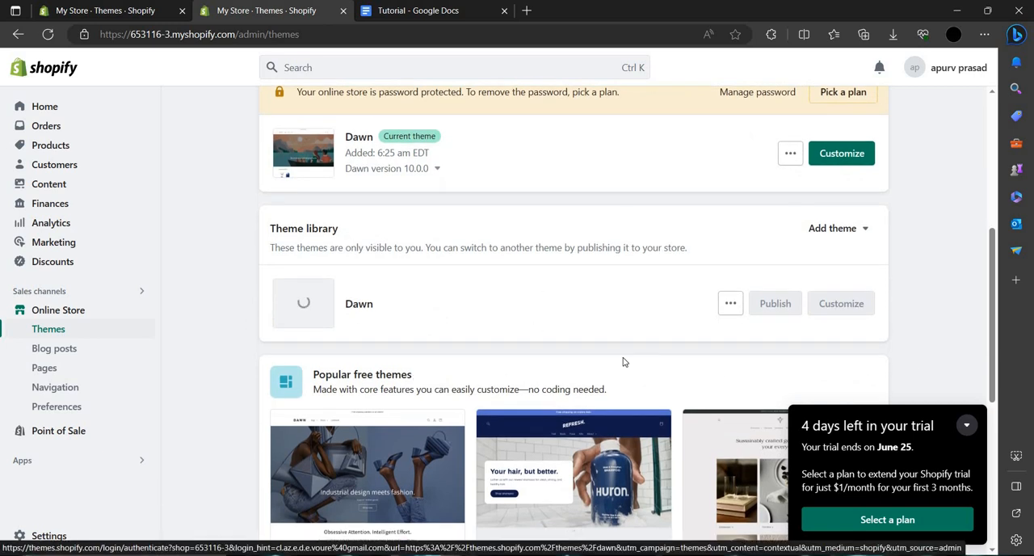
Step: Open the Brand page in the store's settings
click(40, 535)
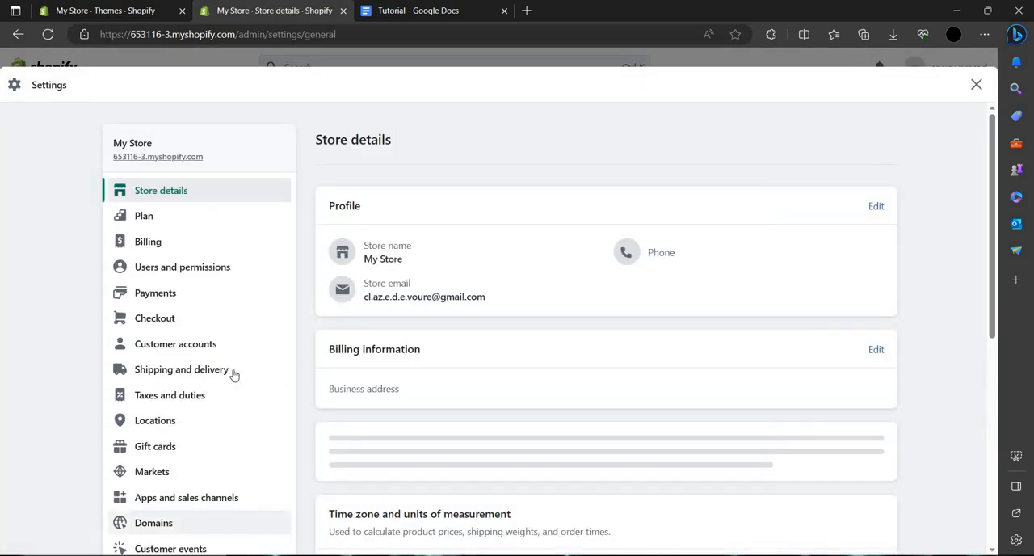
scroll(205, 485, down, 3)
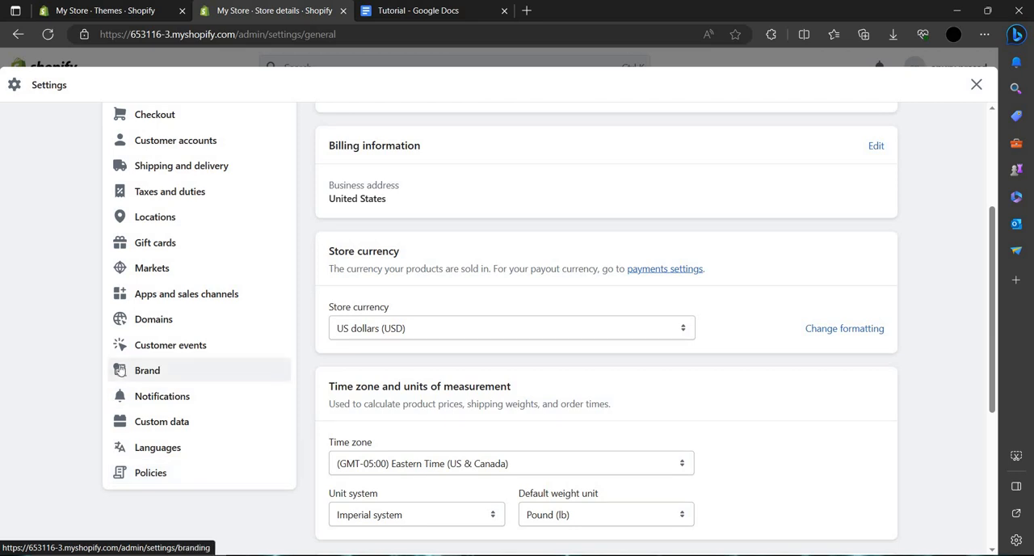
click(157, 374)
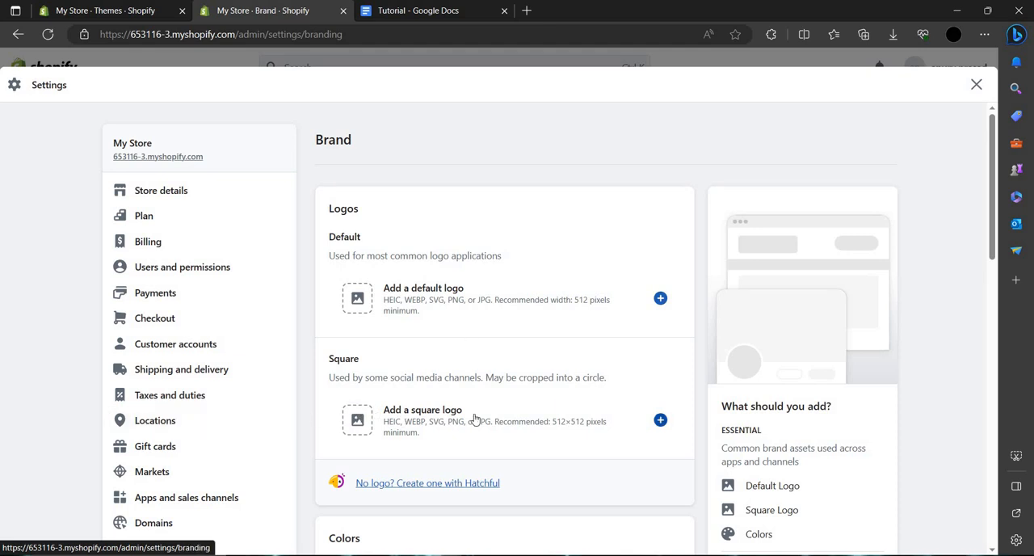
Step: Add the primary brand color #ff0000
scroll(500, 404, down, 3)
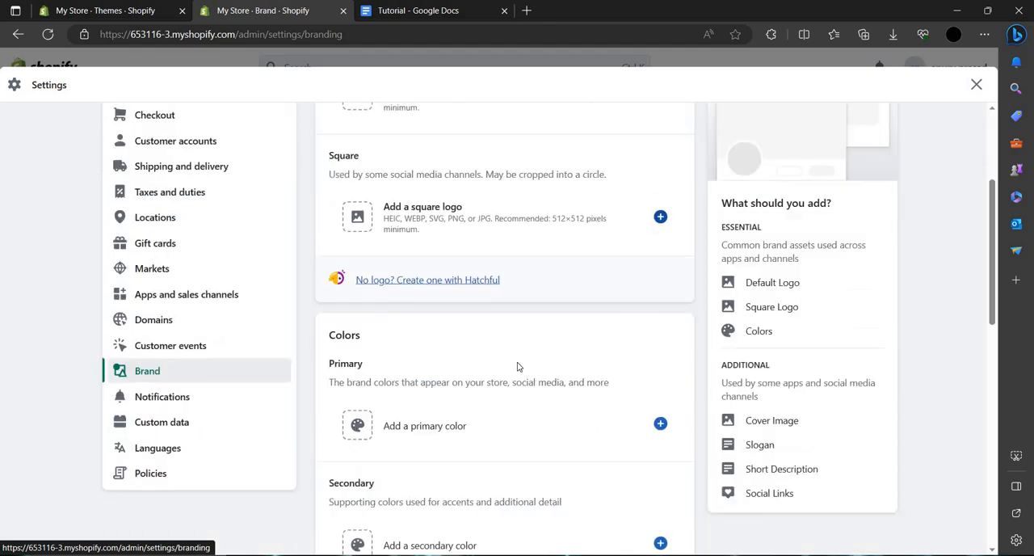
click(441, 429)
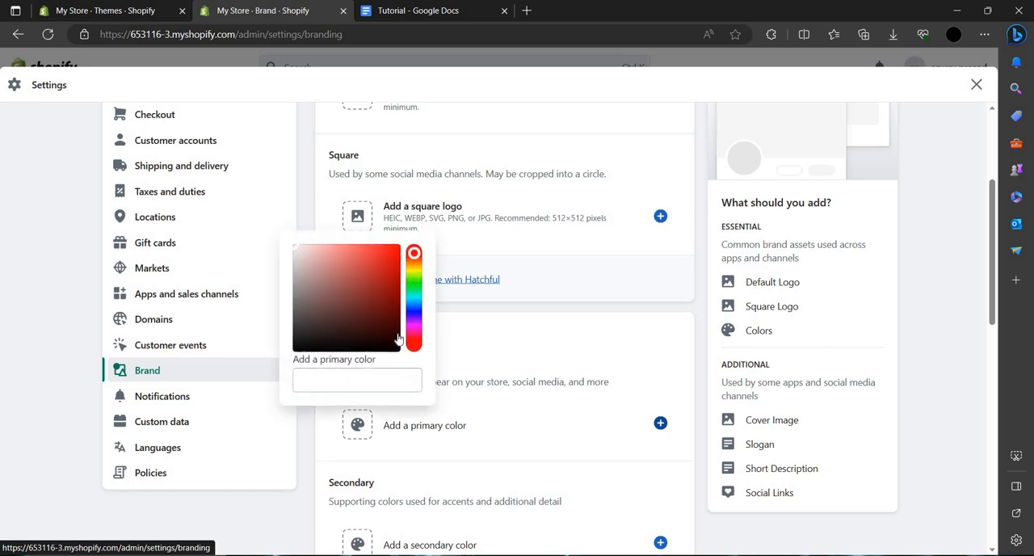
click(374, 273)
click(460, 461)
Step: Set the contrasting color of the primary brand color to green #00ff66
scroll(357, 392, down, 2)
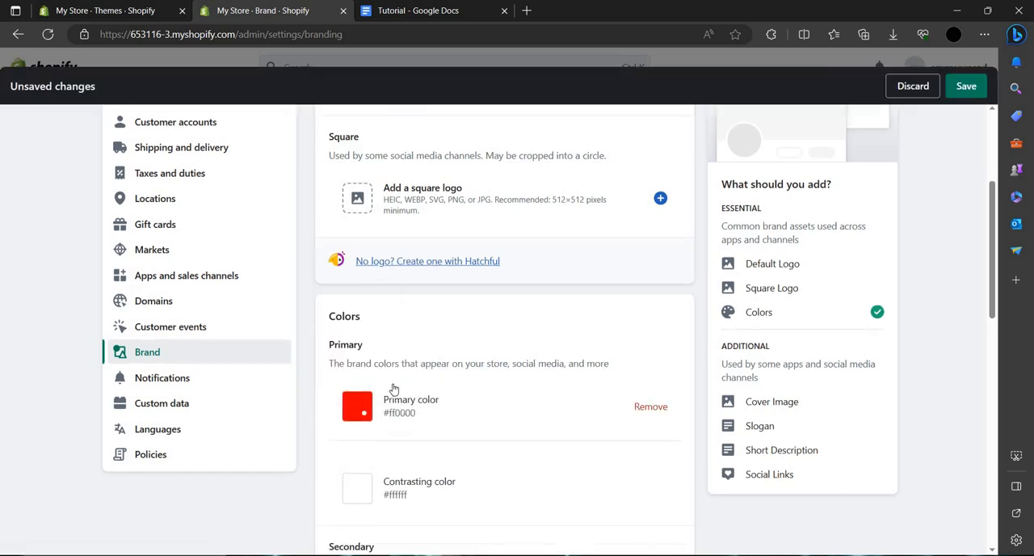
click(357, 369)
click(365, 224)
click(384, 228)
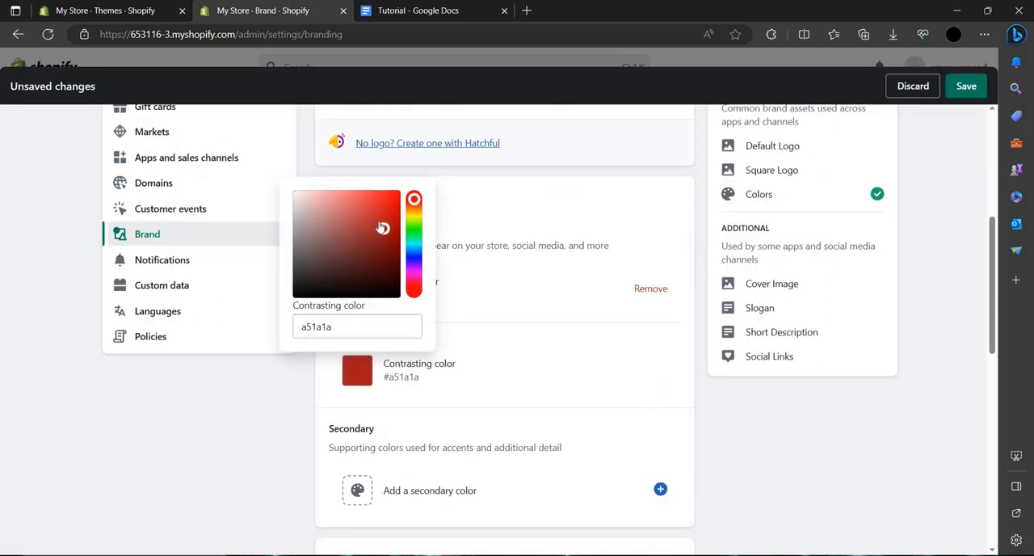
click(414, 234)
click(400, 192)
click(441, 327)
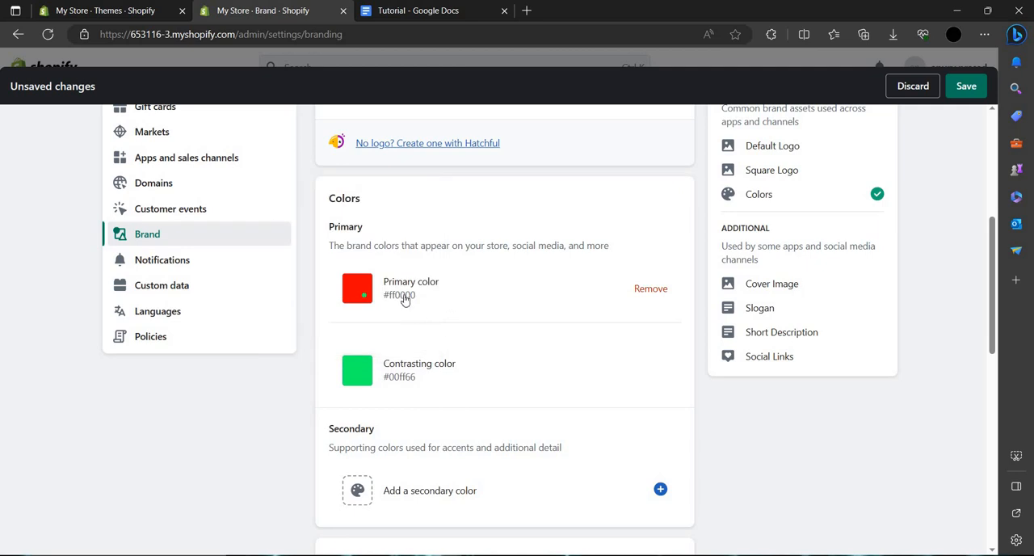
Step: Add the first secondary brand color, turquoise #0cffcf
scroll(412, 365, down, 2)
click(406, 354)
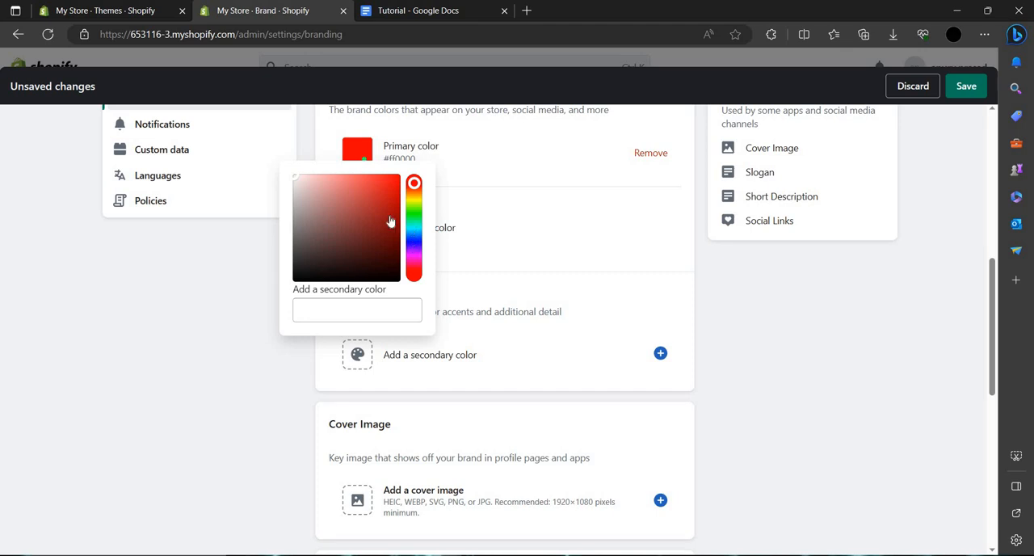
click(413, 227)
drag(380, 205, 395, 150)
click(450, 398)
Step: Add another secondary brand color, magenta #fe00ff
scroll(498, 393, down, 1)
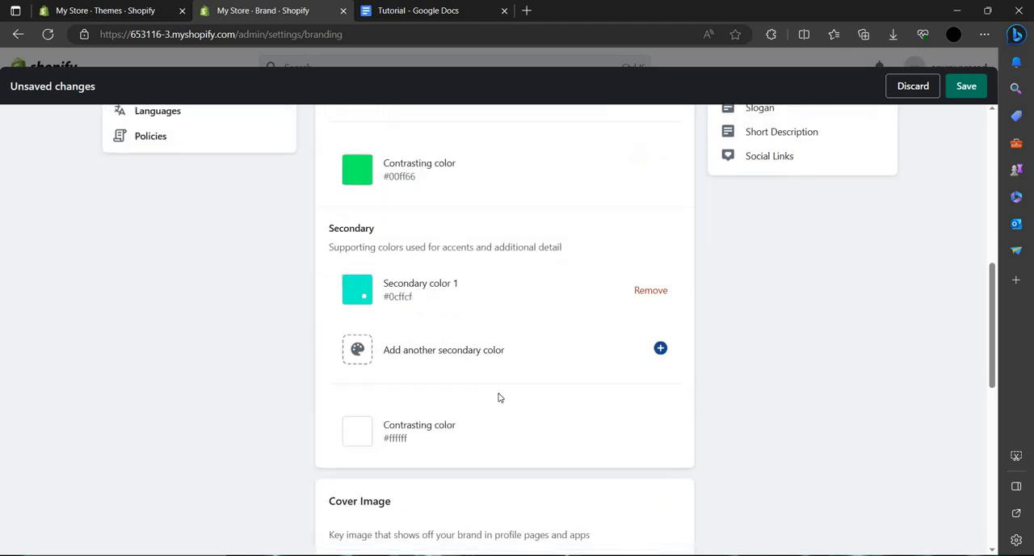
click(490, 349)
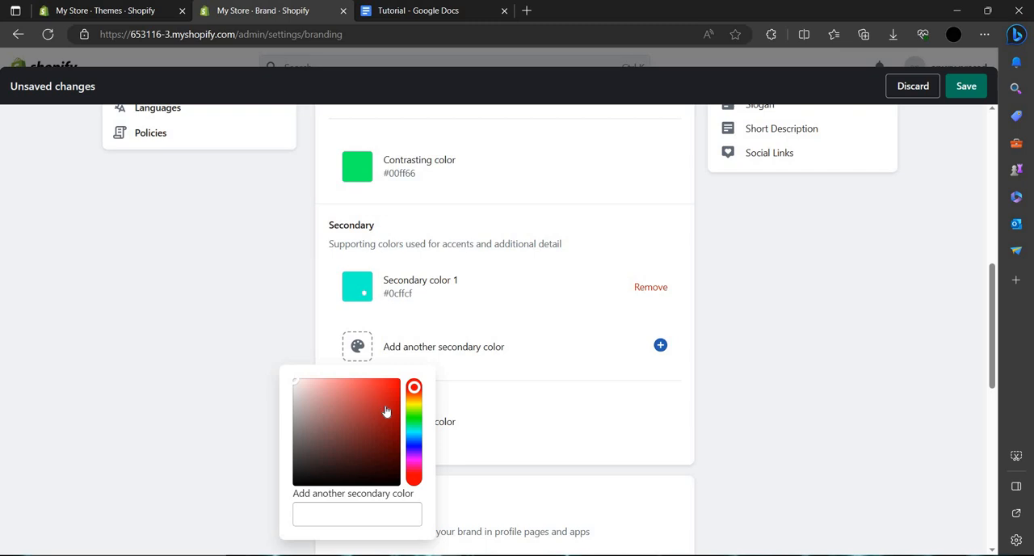
click(413, 467)
click(396, 389)
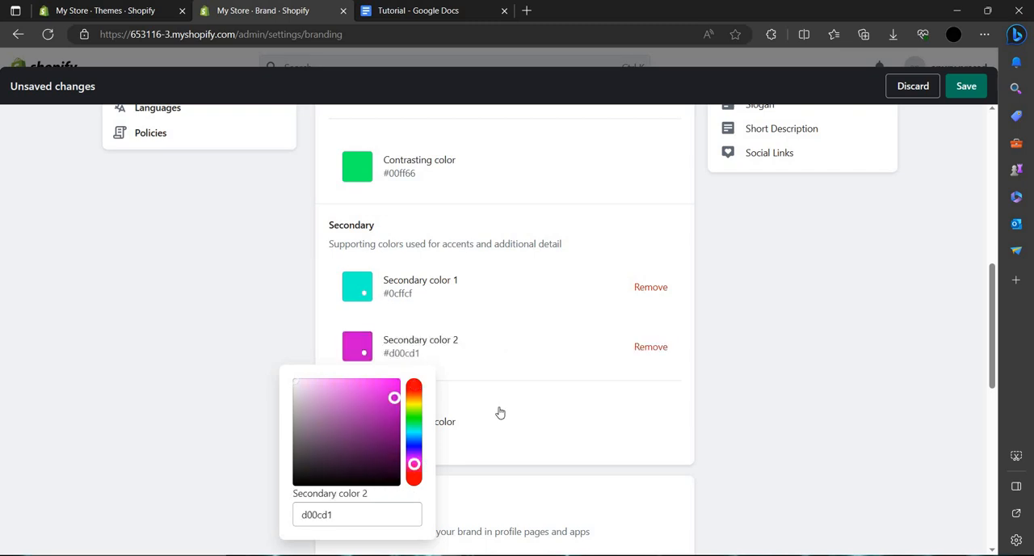
click(528, 418)
Step: Set the contrasting color of the secondary brand colors to the muted red #d14c4c
scroll(514, 399, down, 2)
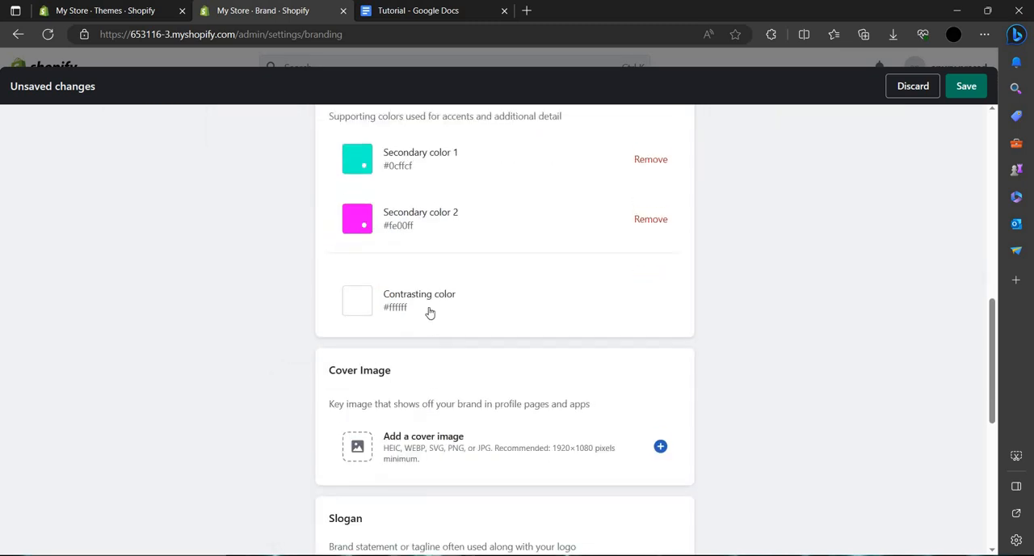
click(357, 292)
click(351, 342)
click(319, 332)
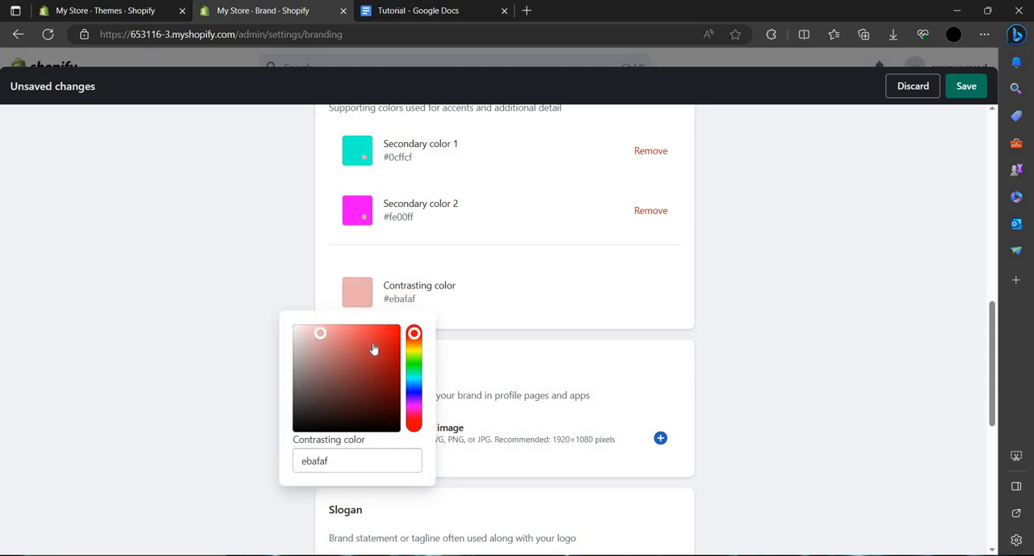
click(371, 343)
click(378, 329)
click(374, 379)
mouse_move(344, 396)
mouse_down()
mouse_move(283, 306)
mouse_move(271, 307)
mouse_up()
mouse_move(300, 345)
mouse_down()
mouse_move(364, 345)
mouse_move(379, 380)
mouse_move(362, 347)
mouse_up()
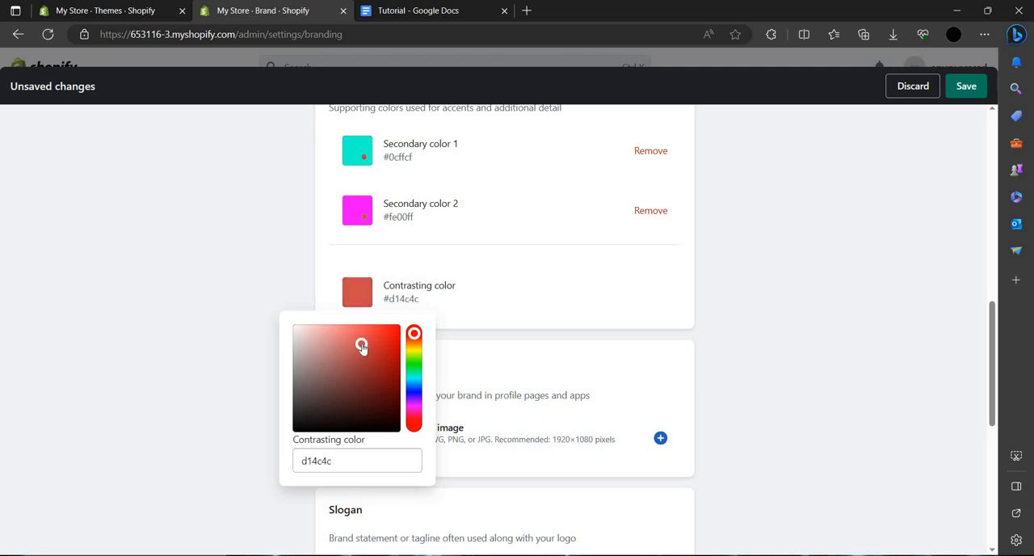
click(517, 358)
Step: Open Canva in a new browser tab placed beside the store's Brand page and close the shopping sidebar
scroll(517, 339, down, 2)
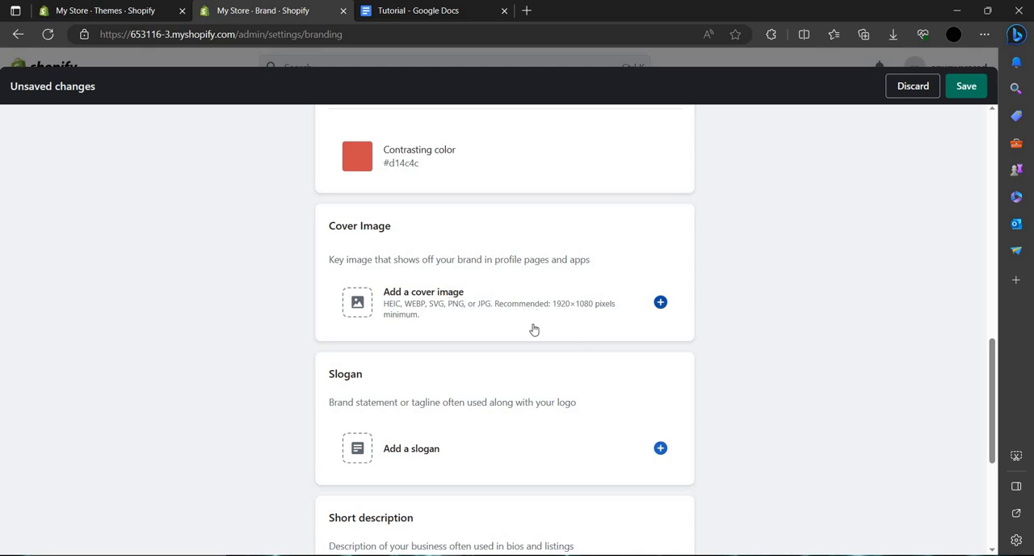
click(525, 8)
text(can)
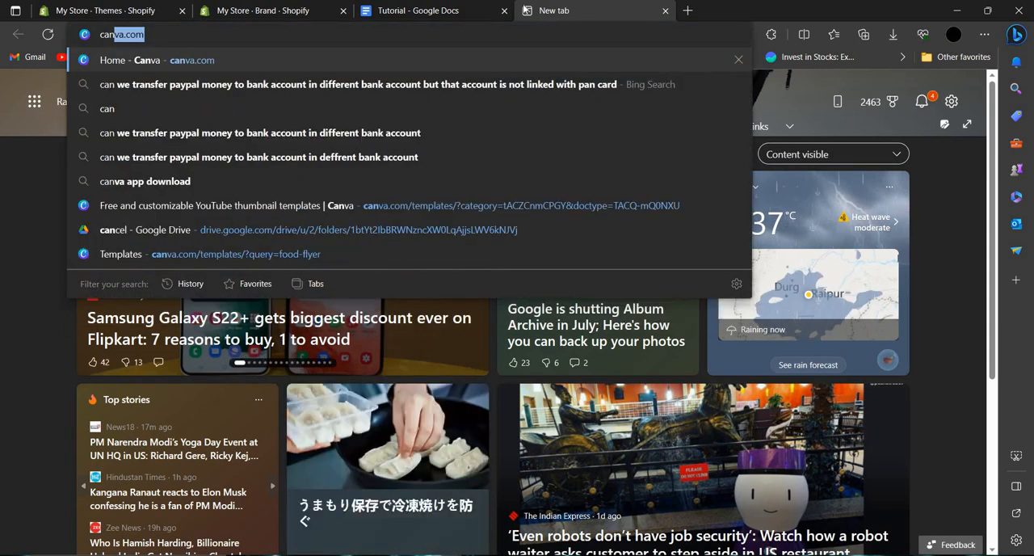
text(va)
key(Return)
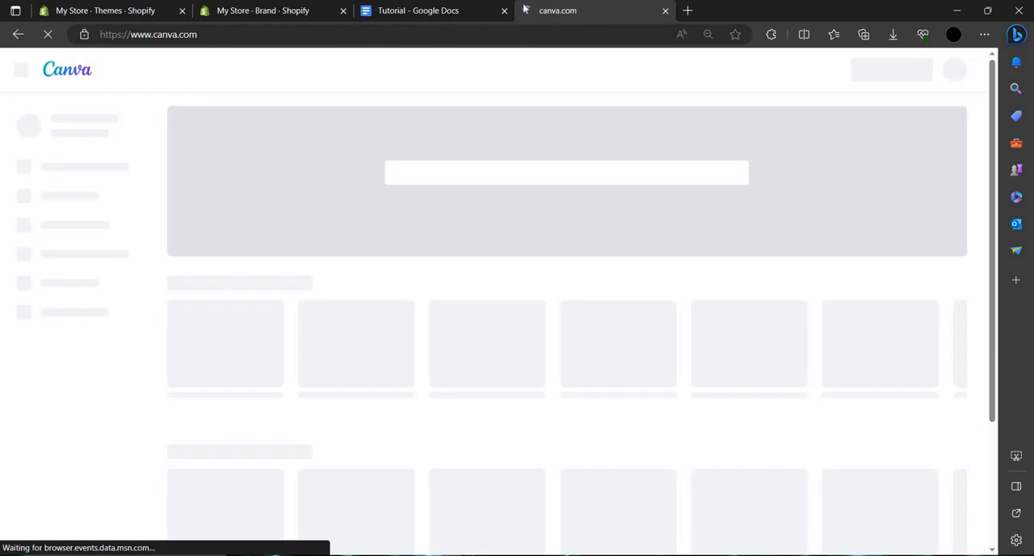
drag(525, 8, 387, 9)
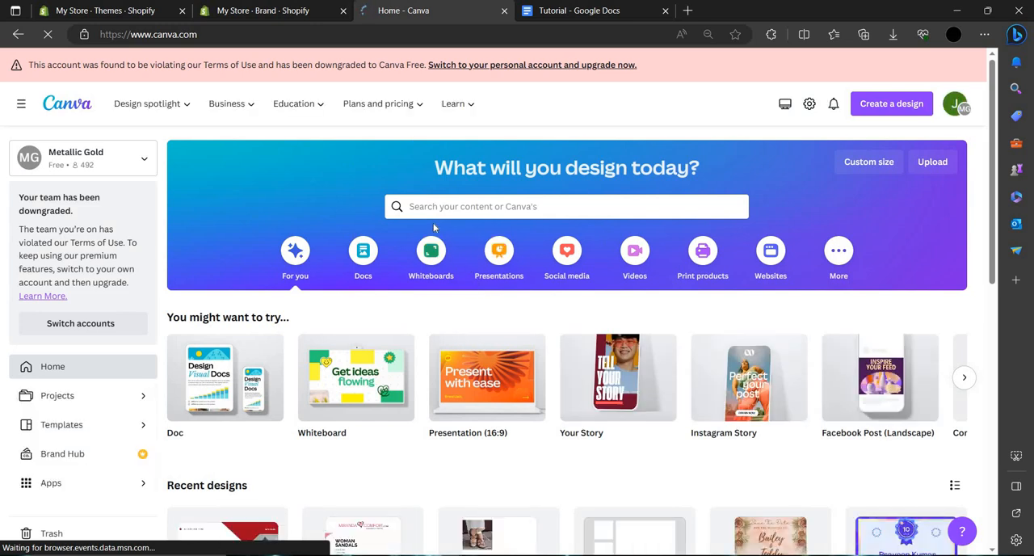
click(333, 7)
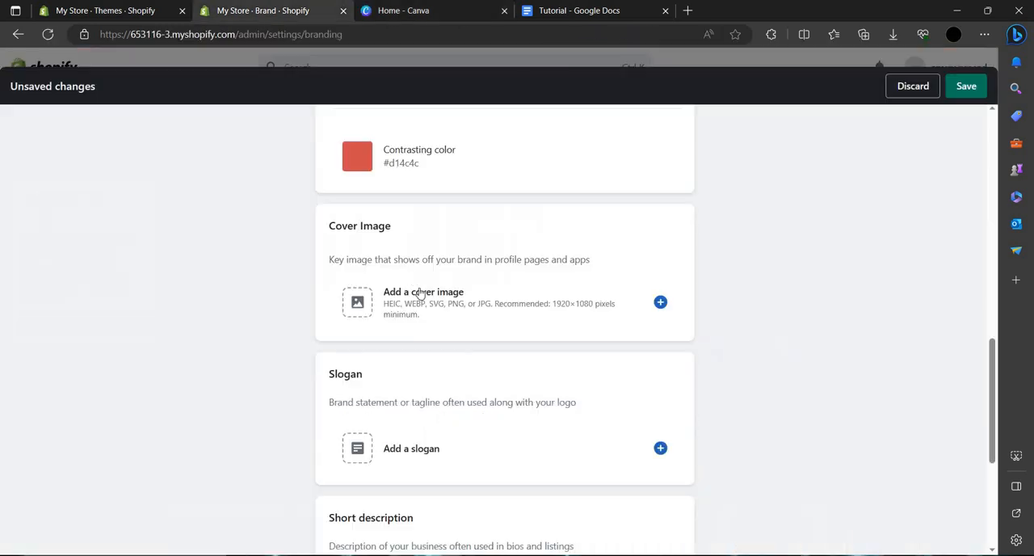
key(ctrl+Tab)
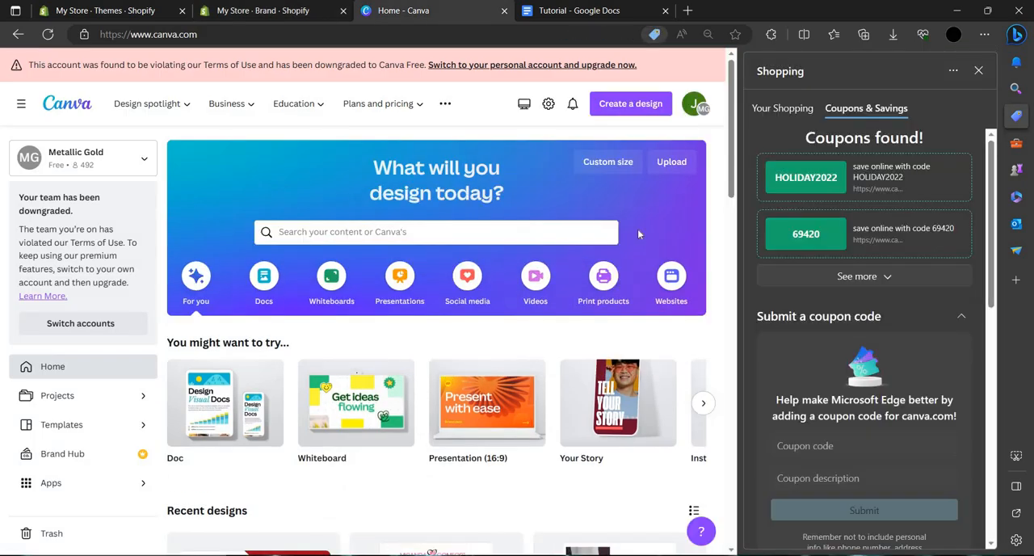
click(977, 70)
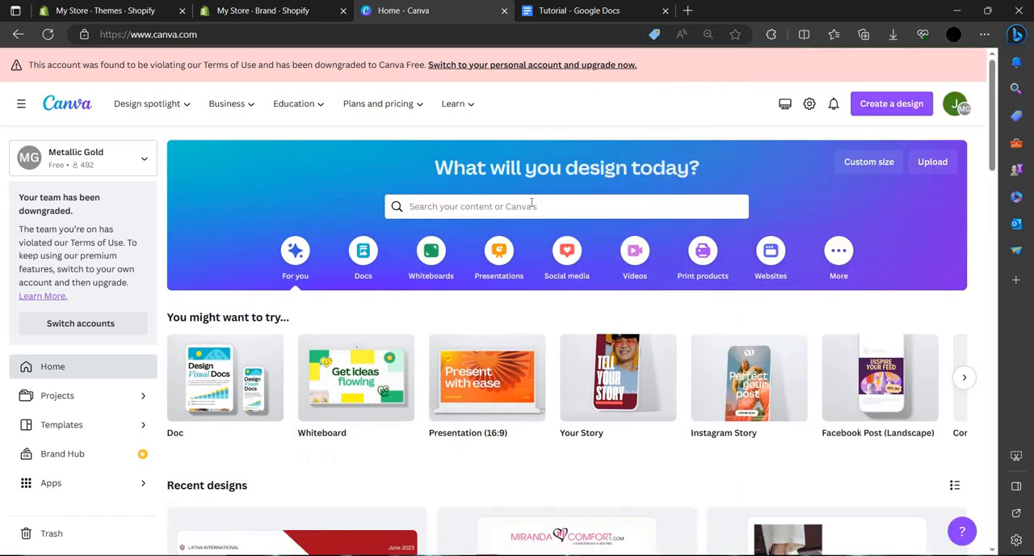
Step: Search Canva's templates for "shopify cover"
click(531, 203)
text(sjopify)
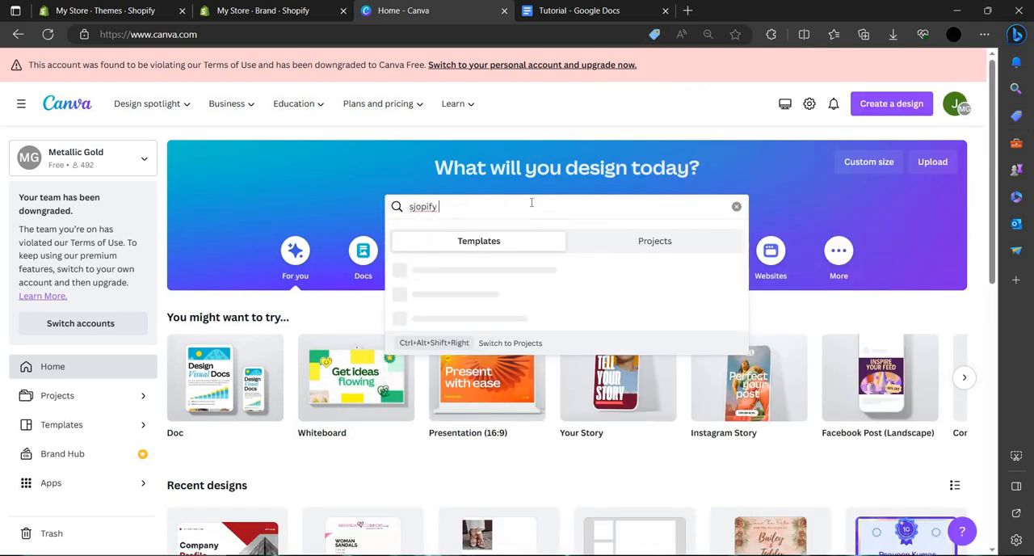
text( ci)
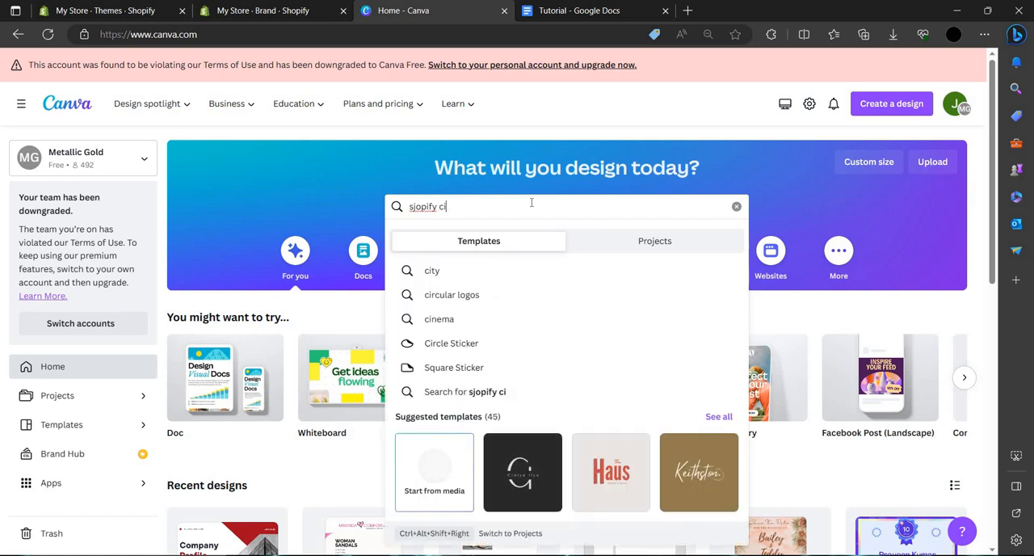
key(BackSpace)
text(over)
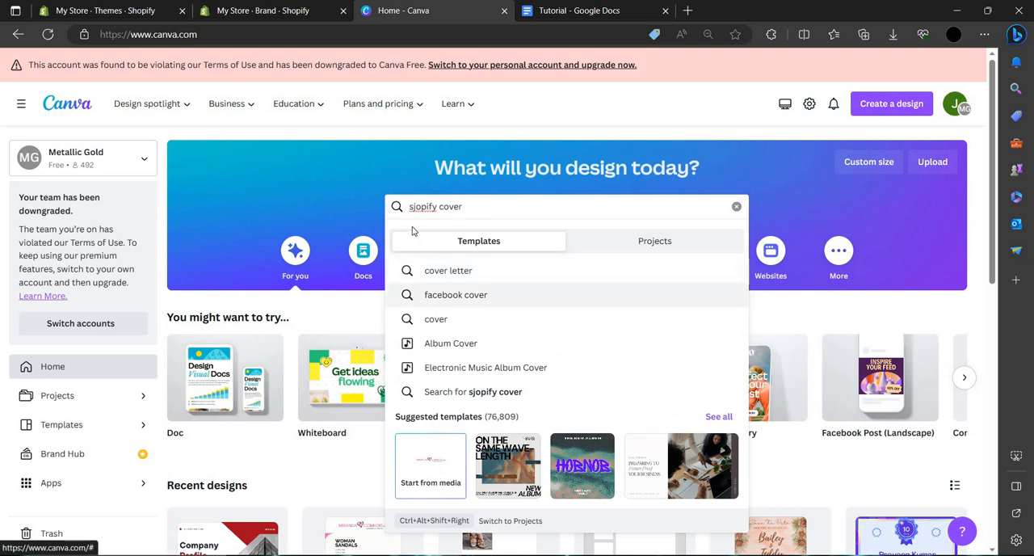
right_click(434, 209)
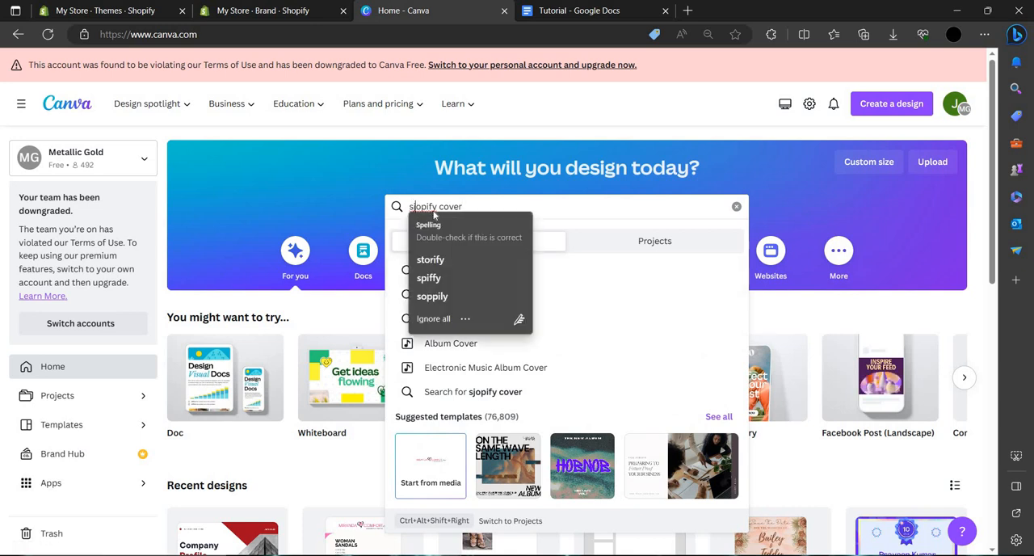
click(463, 223)
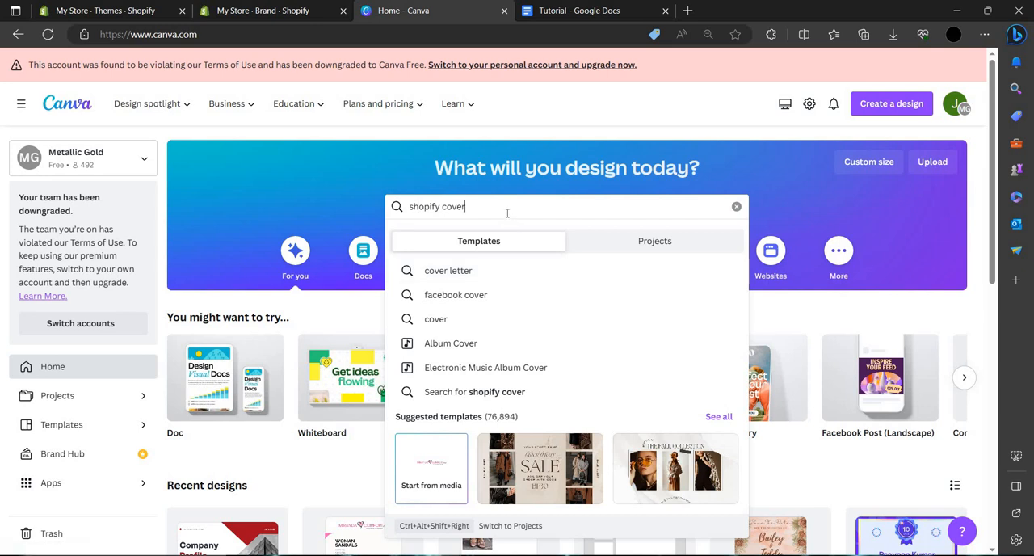
key(Return)
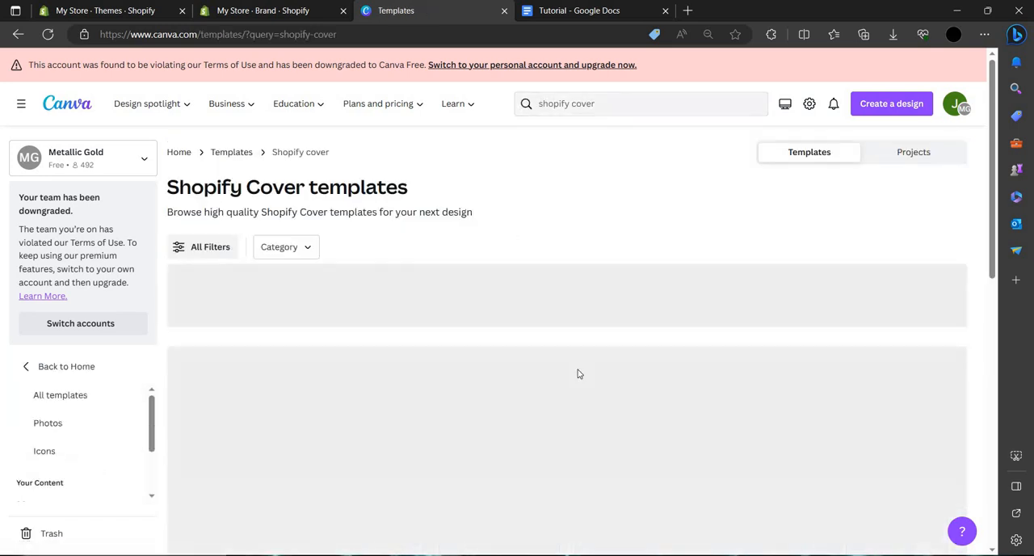
Step: Preview the Neutral Modern Store Banner (Shopify Banner) template and close Canva to return to the store's Brand page
scroll(404, 307, down, 3)
scroll(378, 283, up, 2)
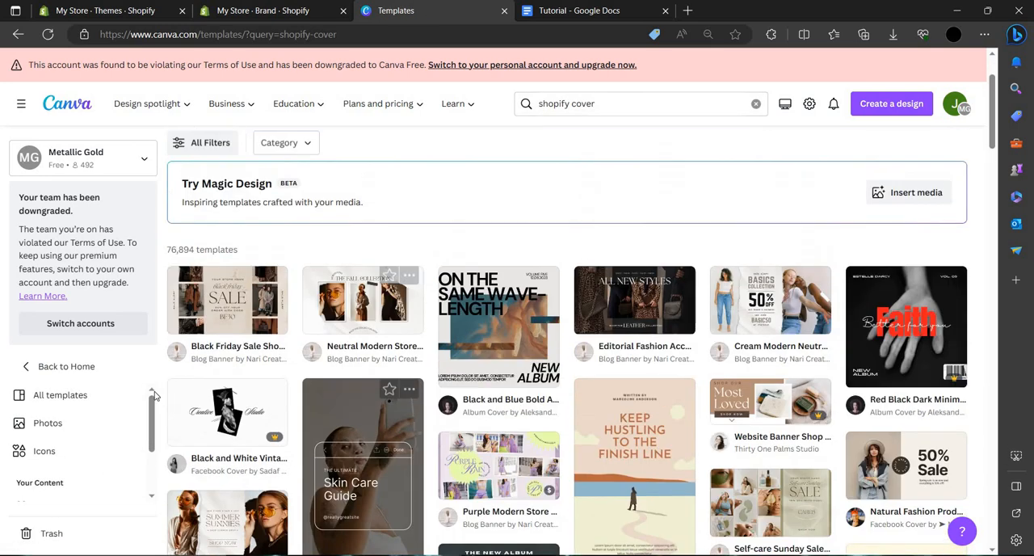
scroll(342, 293, down, 1)
click(344, 283)
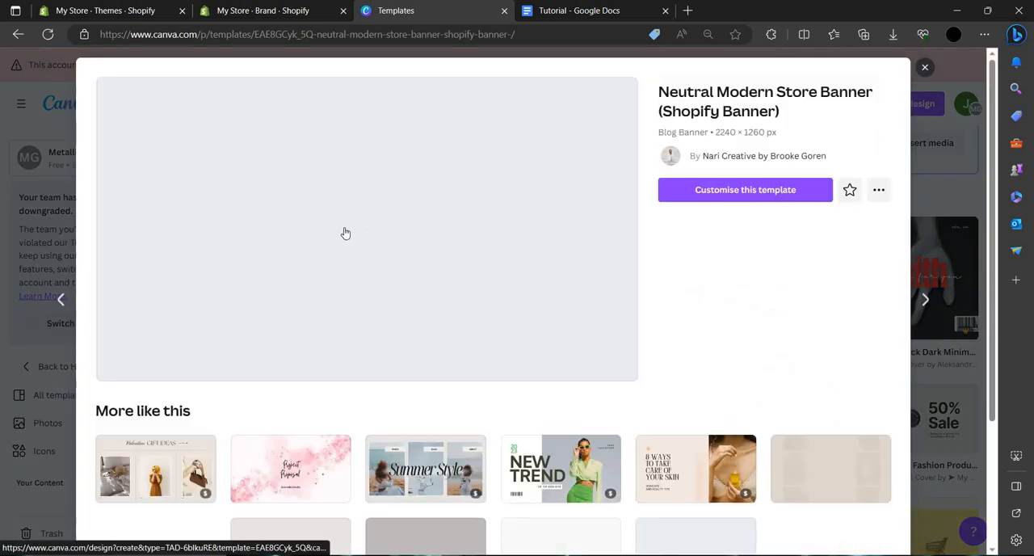
click(504, 11)
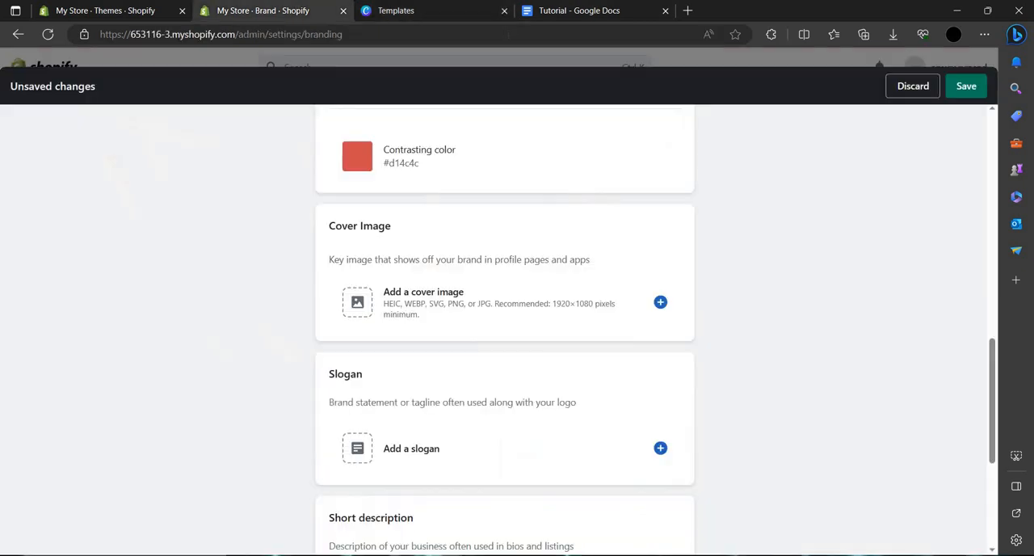
Step: Add social link fields for Instagram, TikTok, Twitter, Facebook, Pinterest, Tumblr, YouTube, Snapchat and Vimeo
scroll(391, 314, down, 2)
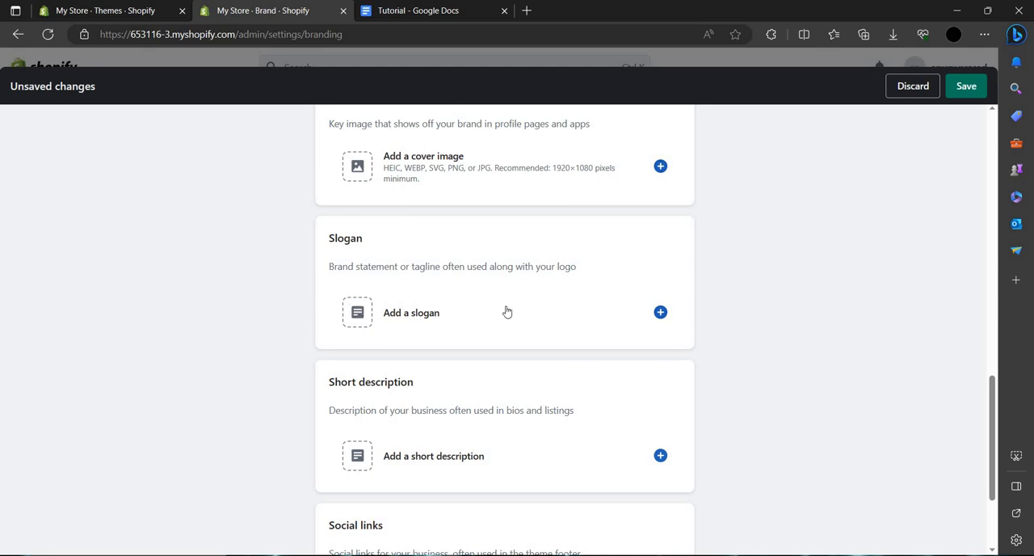
scroll(425, 260, down, 2)
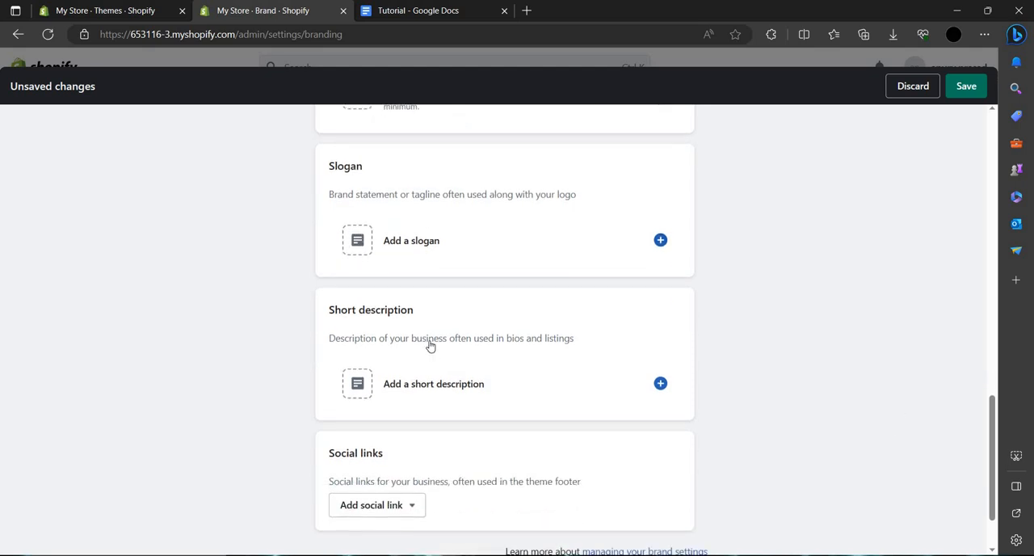
click(393, 451)
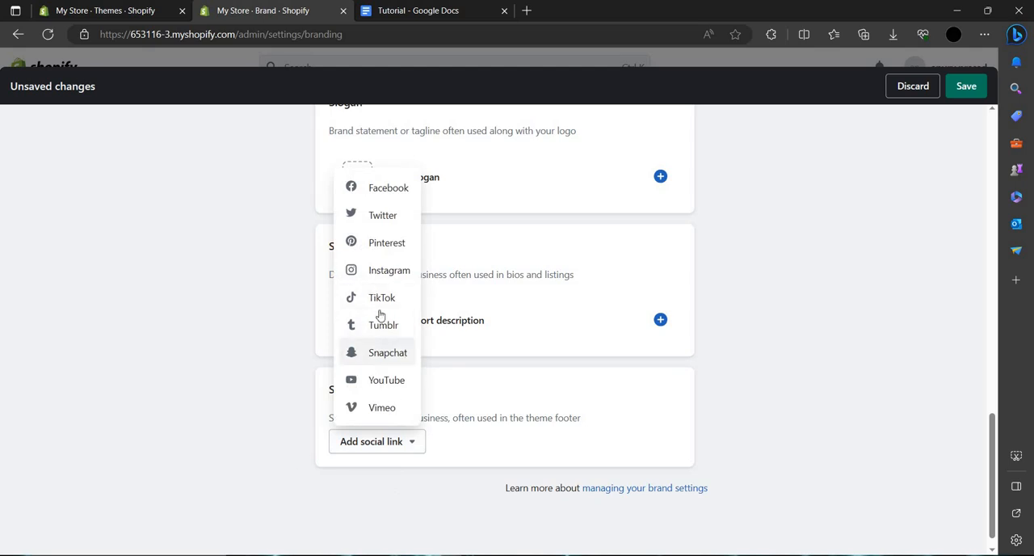
click(386, 273)
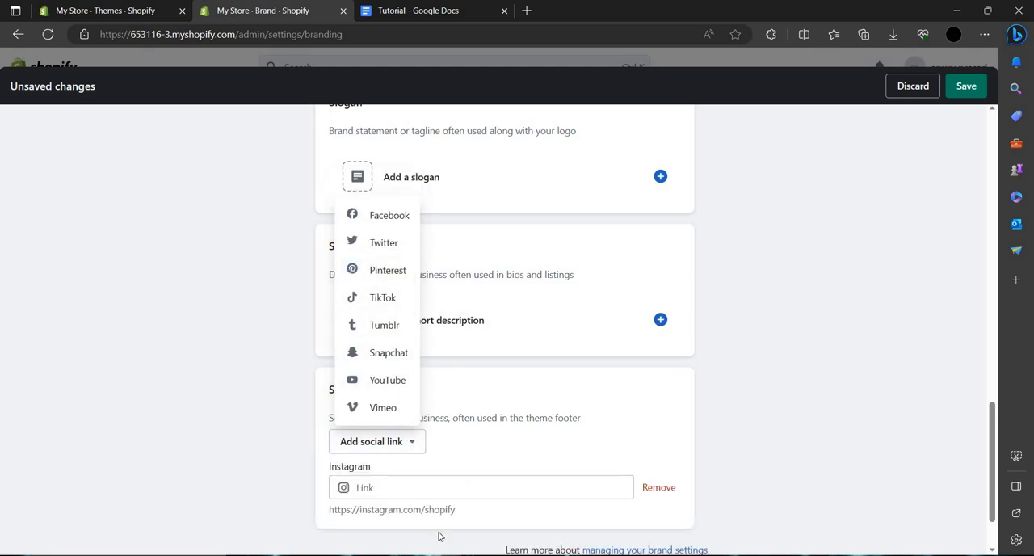
click(381, 294)
click(378, 277)
click(375, 279)
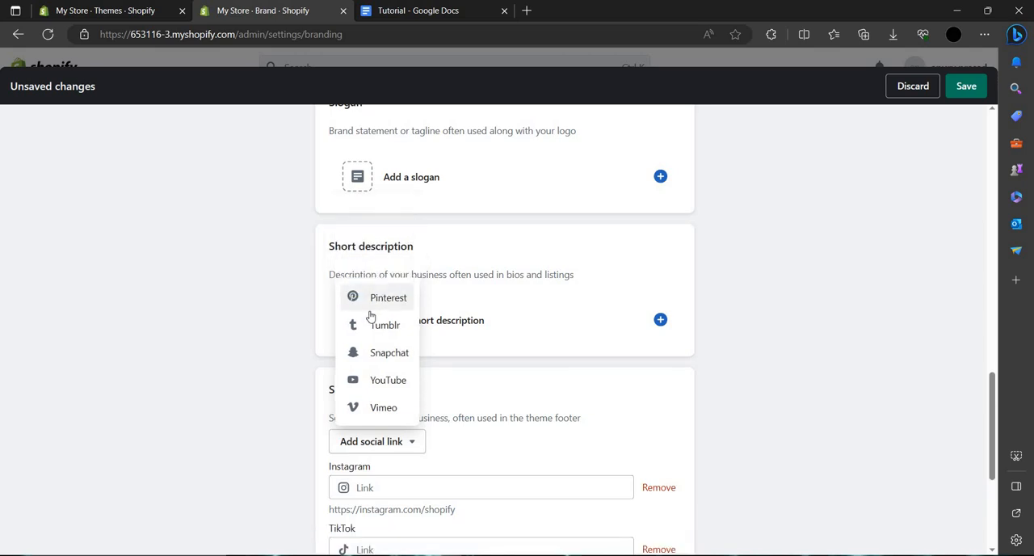
click(370, 307)
click(370, 339)
click(373, 378)
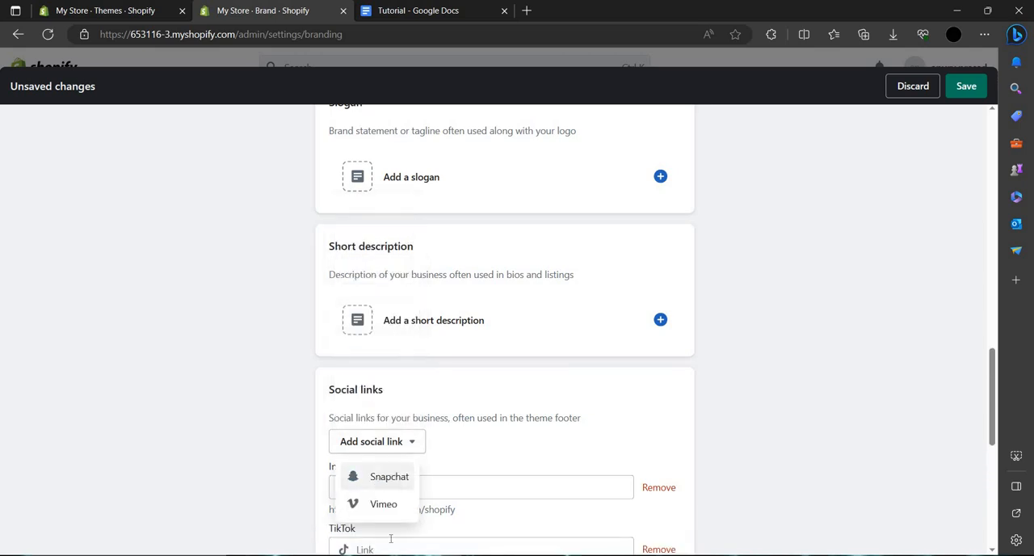
click(372, 474)
click(388, 476)
Step: Remove all the empty social link fields from the brand's Social links section
scroll(657, 358, down, 2)
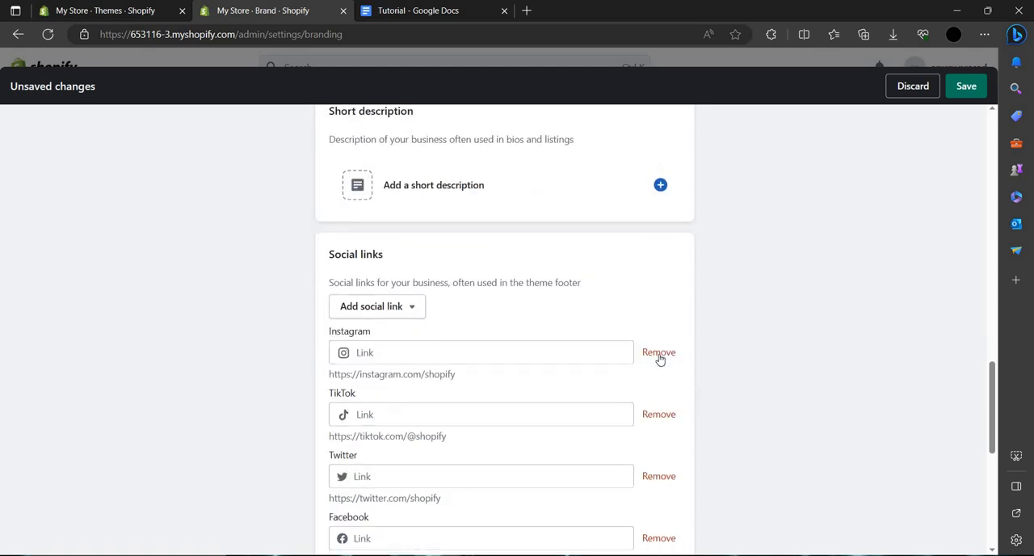
click(658, 351)
click(656, 355)
click(656, 354)
click(656, 354)
click(655, 354)
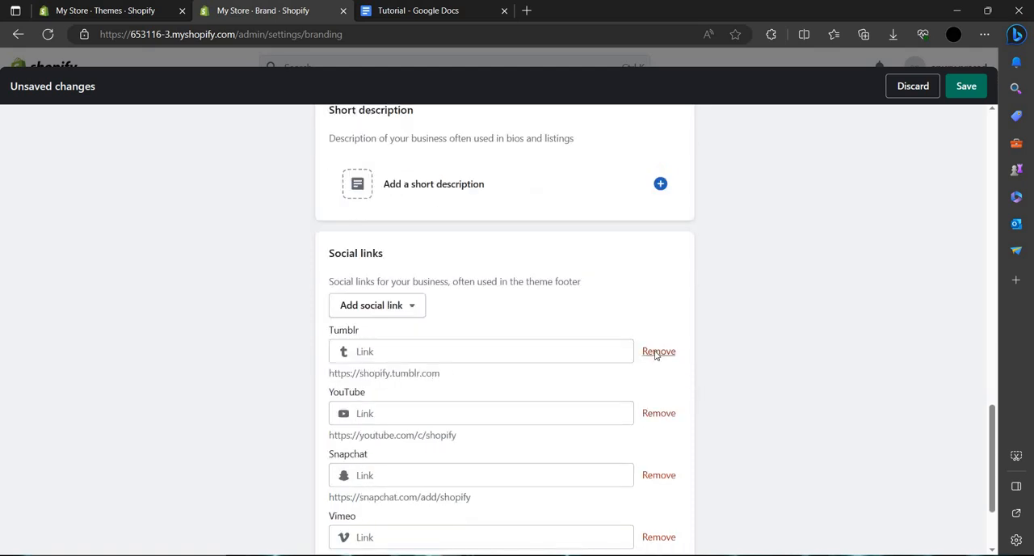
click(656, 353)
click(656, 354)
double_click(656, 354)
click(658, 406)
Step: Save the brand settings and check the brand color preview beside the logo section
scroll(909, 216, up, 9)
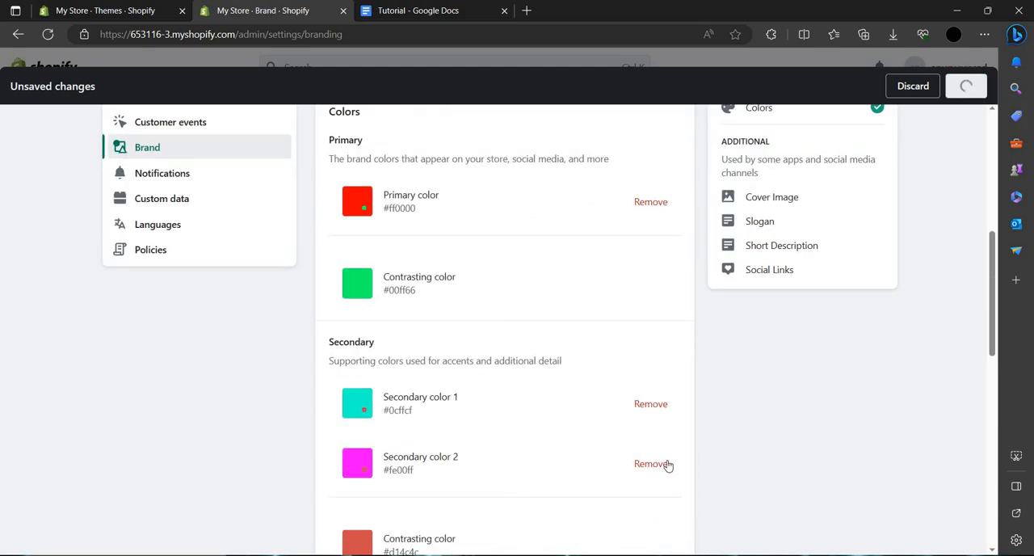
scroll(730, 276, up, 3)
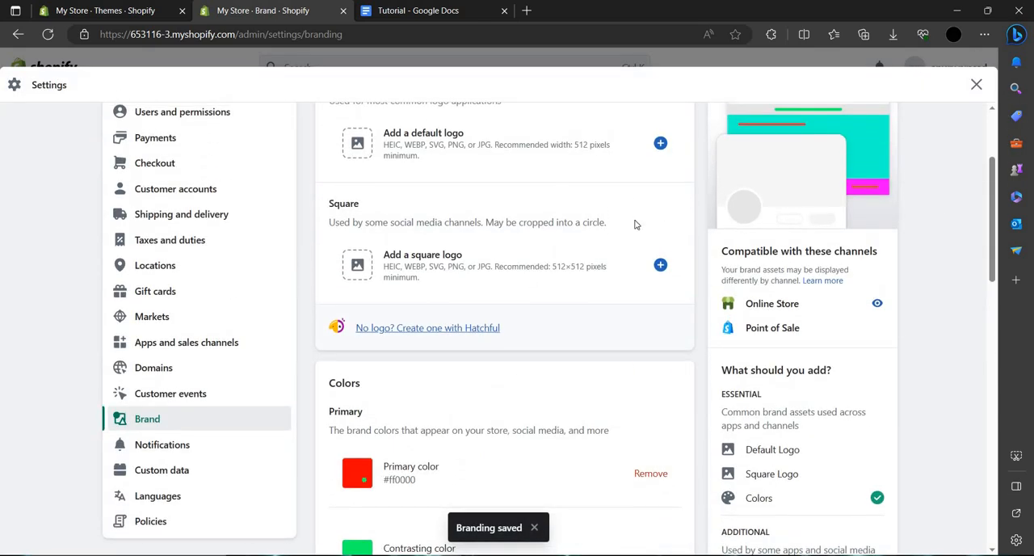
scroll(805, 246, up, 2)
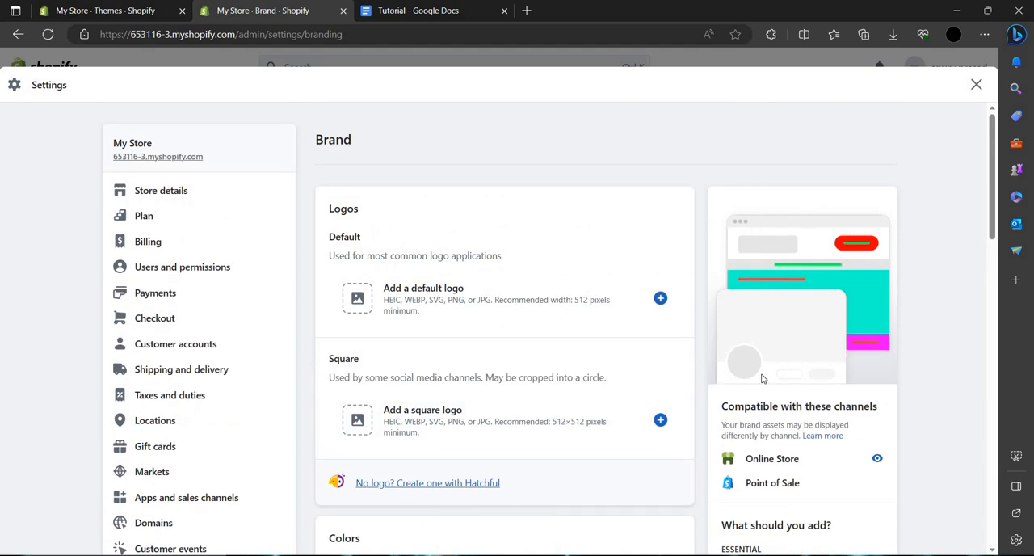
scroll(783, 355, down, 2)
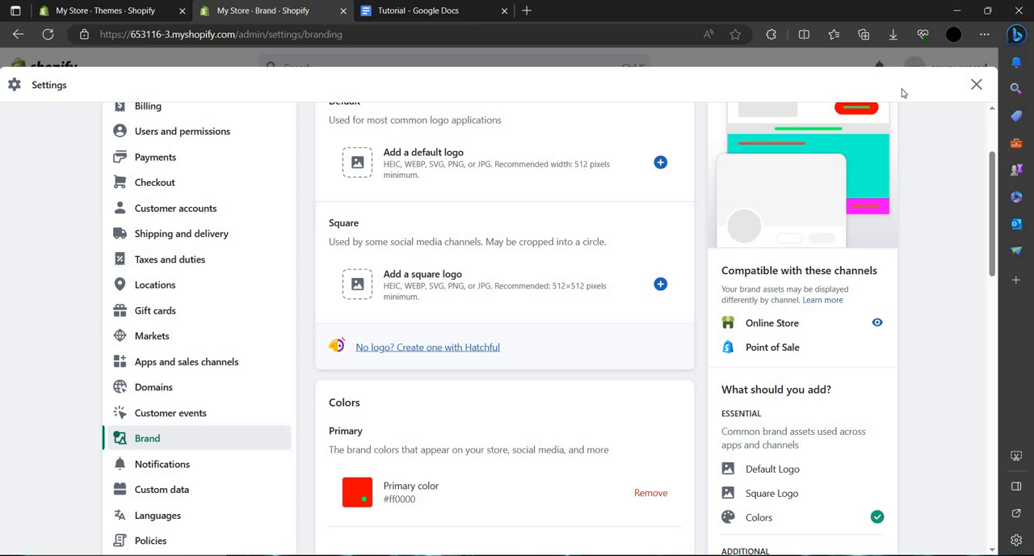
Step: Close the settings, open the online store's Themes page and collapse the trial notice
click(975, 84)
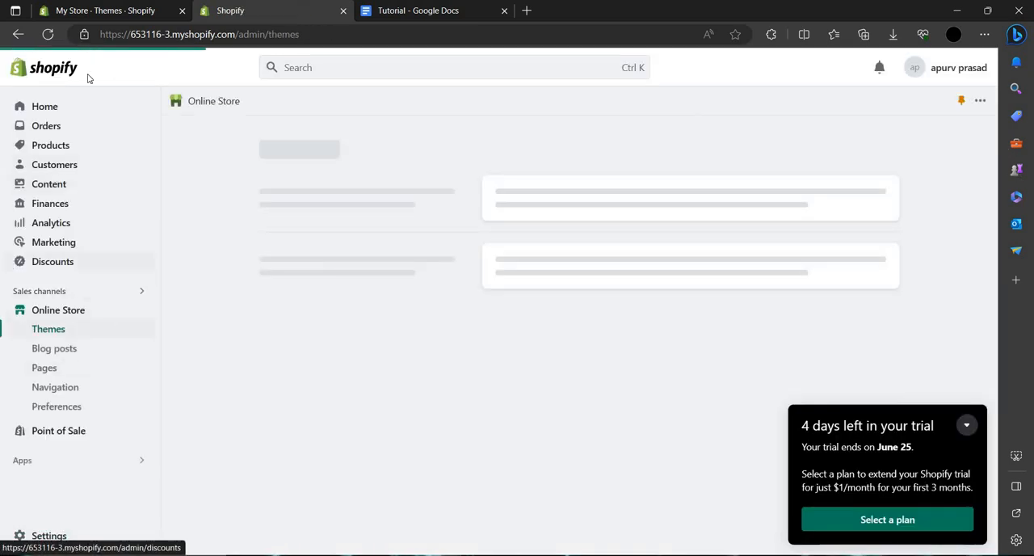
click(43, 106)
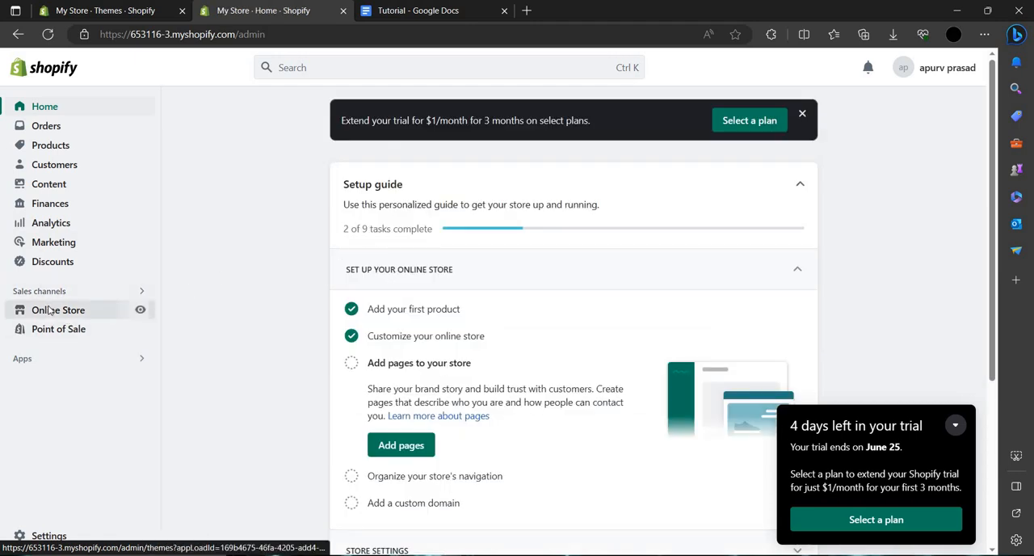
click(50, 310)
click(822, 428)
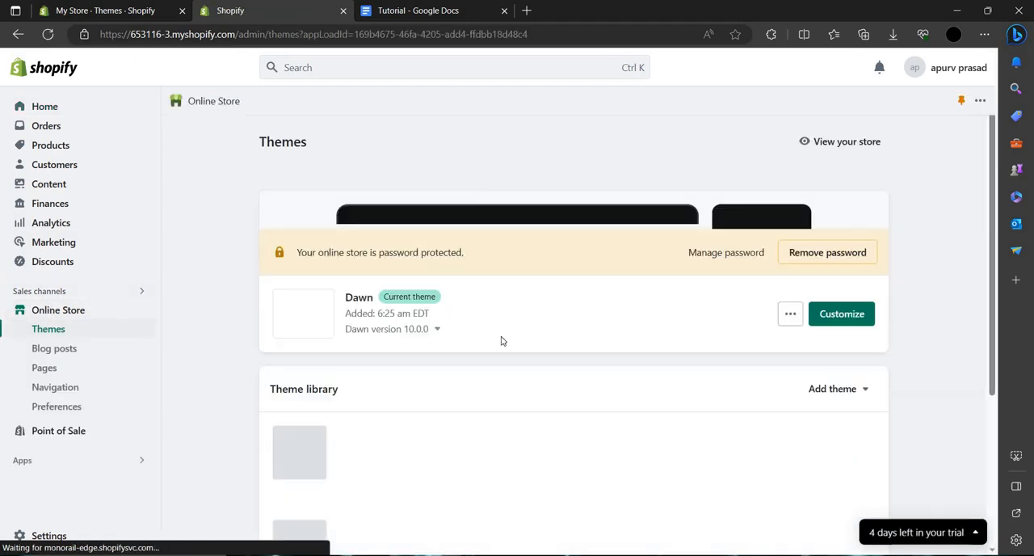
Step: Open the unpublished Dawn theme from the theme library for customization
scroll(378, 364, down, 3)
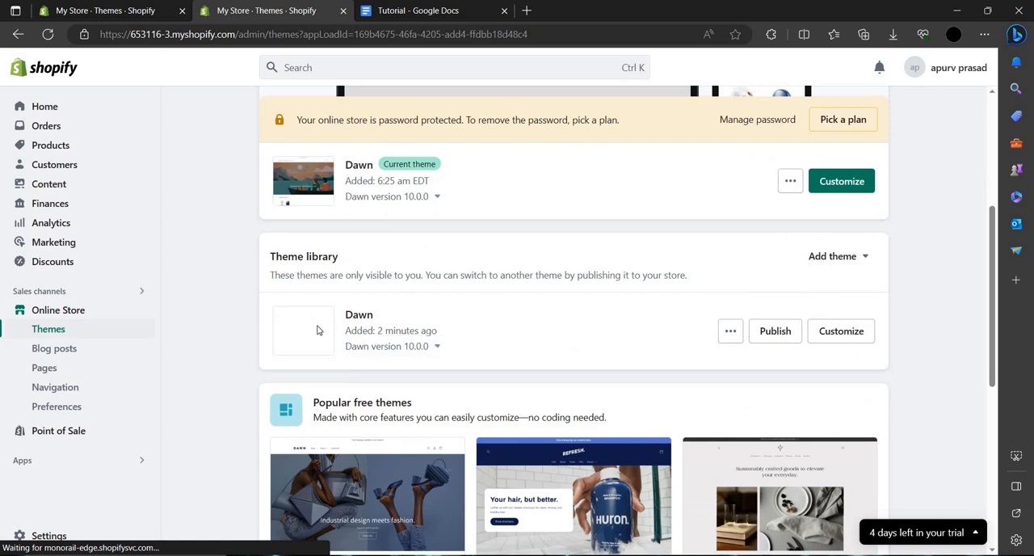
scroll(380, 344, up, 2)
scroll(360, 343, down, 2)
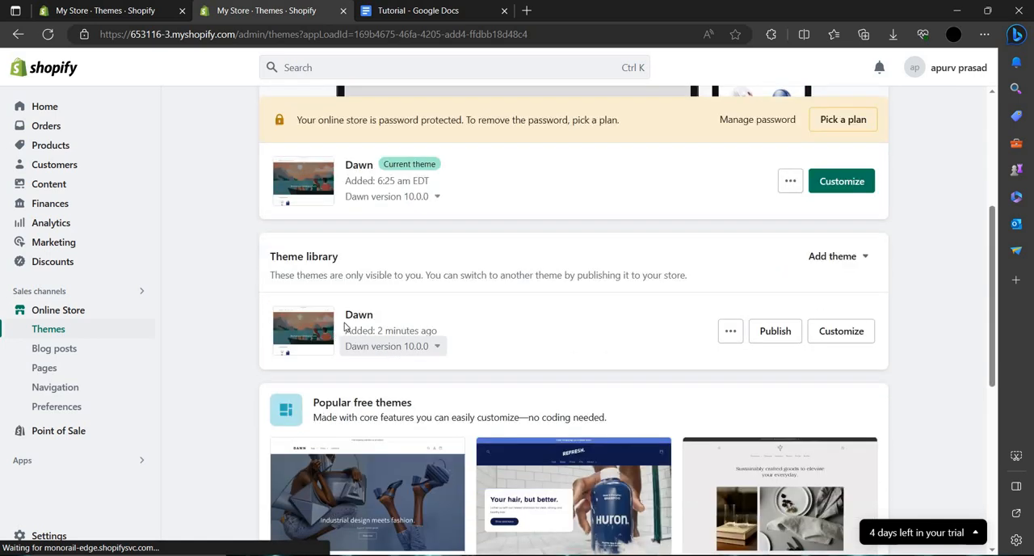
scroll(237, 320, up, 3)
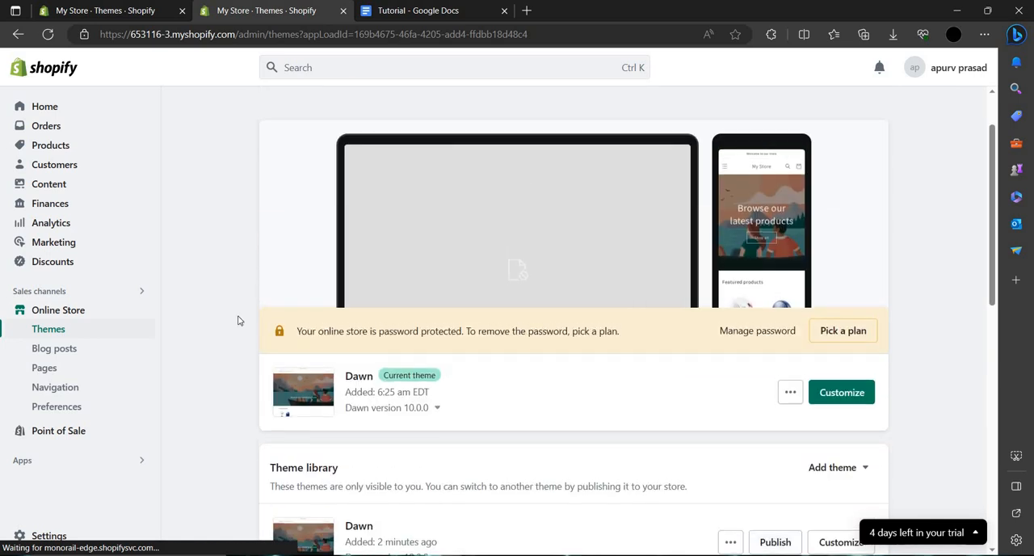
scroll(348, 297, down, 5)
scroll(396, 377, down, 1)
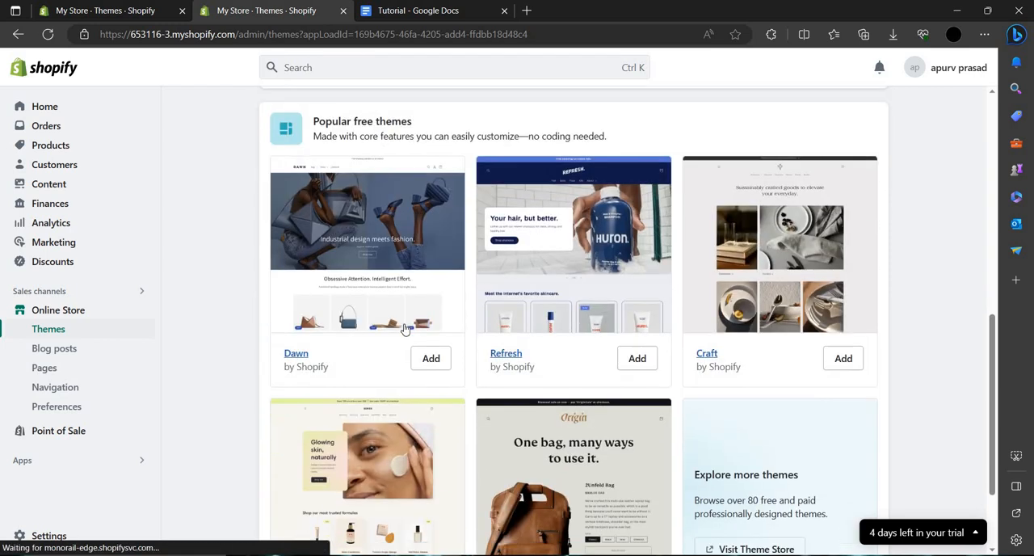
scroll(358, 412, up, 3)
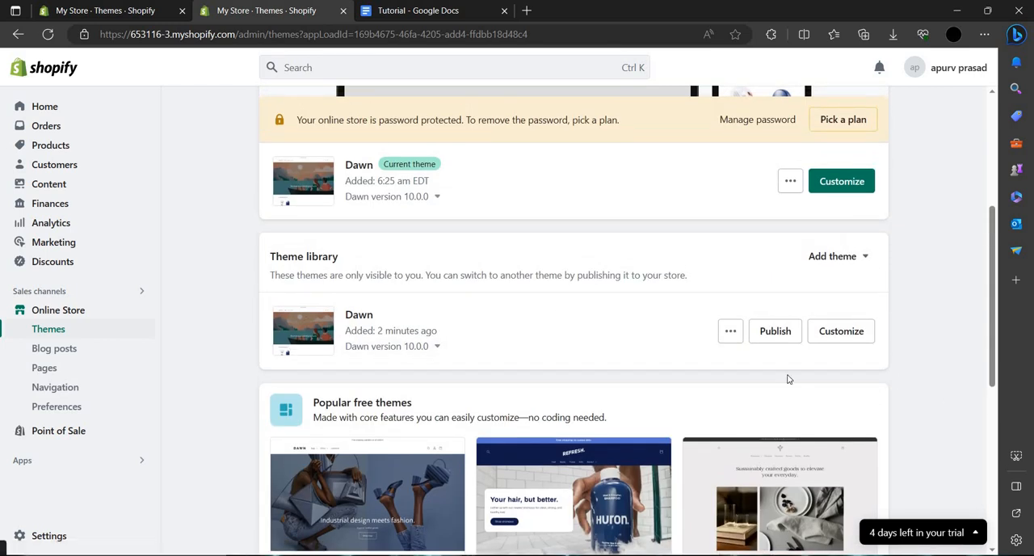
click(817, 345)
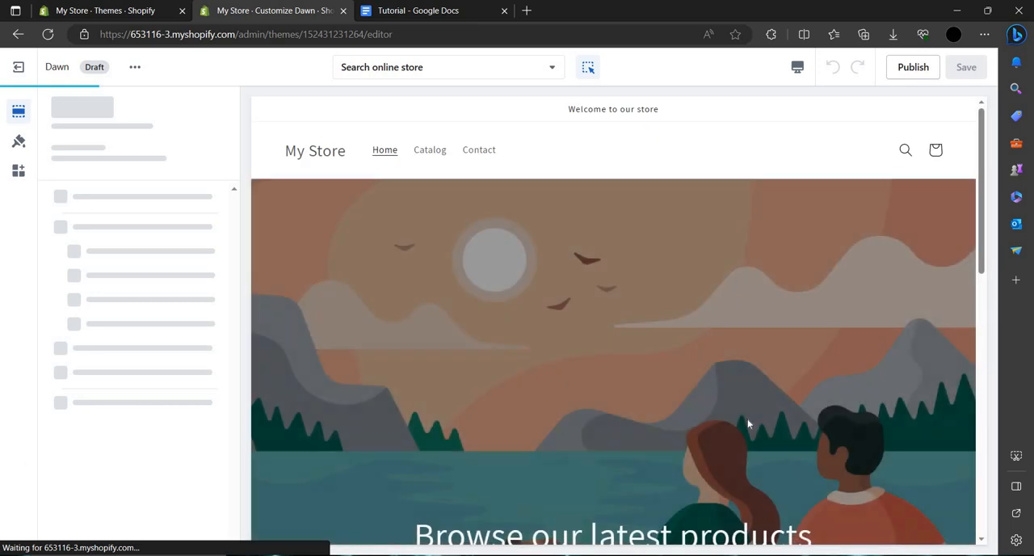
Step: Set the home page image banner's first image to the dark blue pet comb photo from the store library
scroll(747, 418, down, 10)
scroll(565, 424, up, 3)
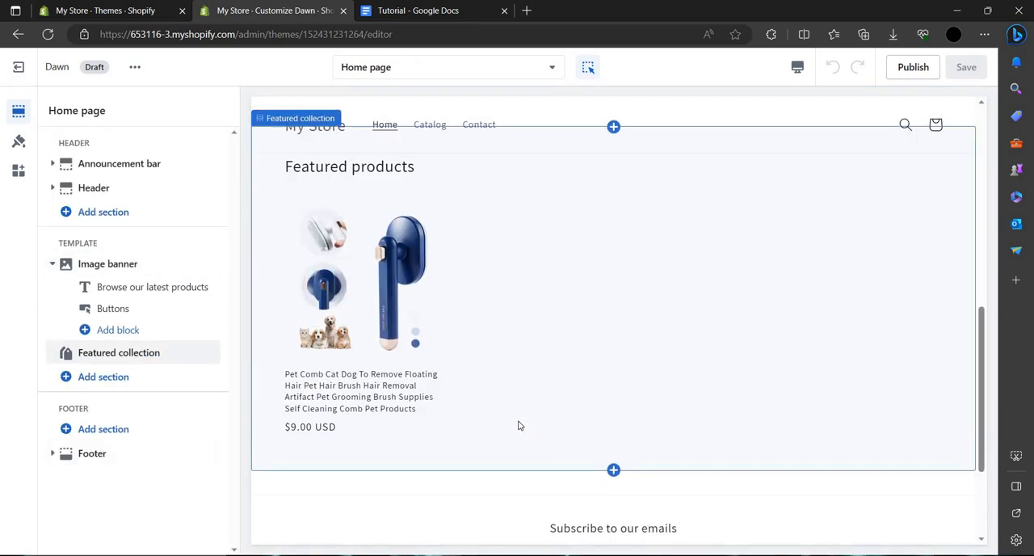
scroll(726, 420, down, 3)
scroll(629, 359, up, 5)
scroll(678, 339, up, 5)
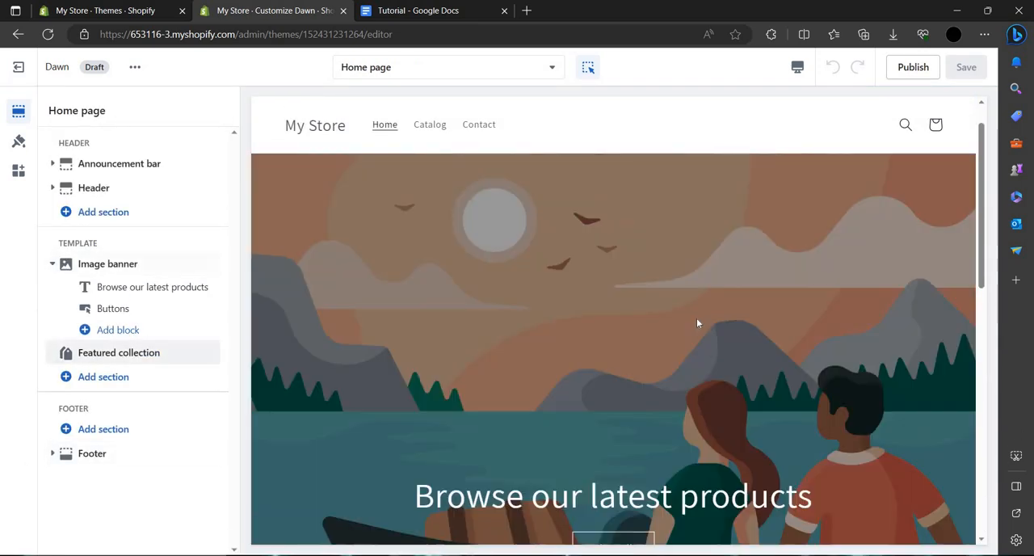
click(776, 305)
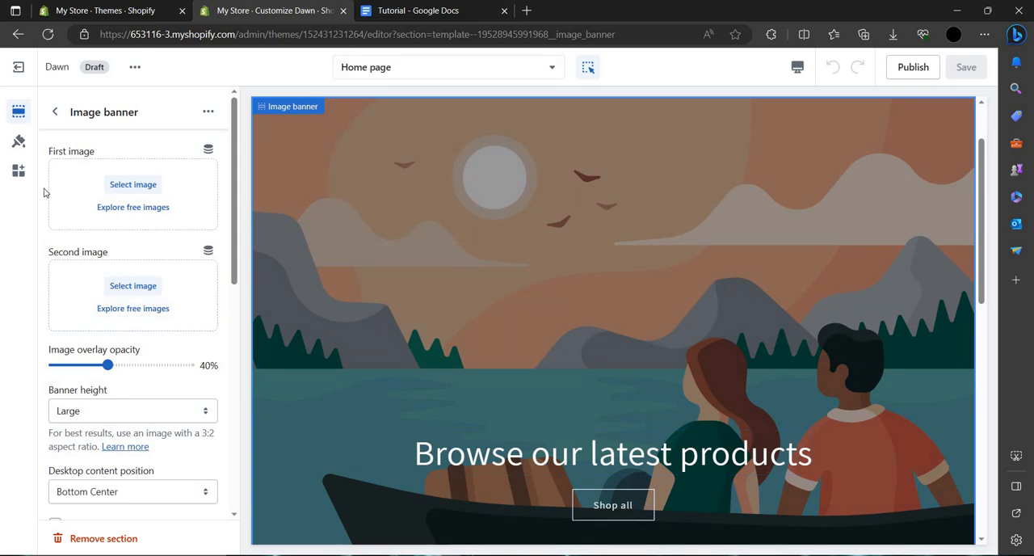
click(134, 185)
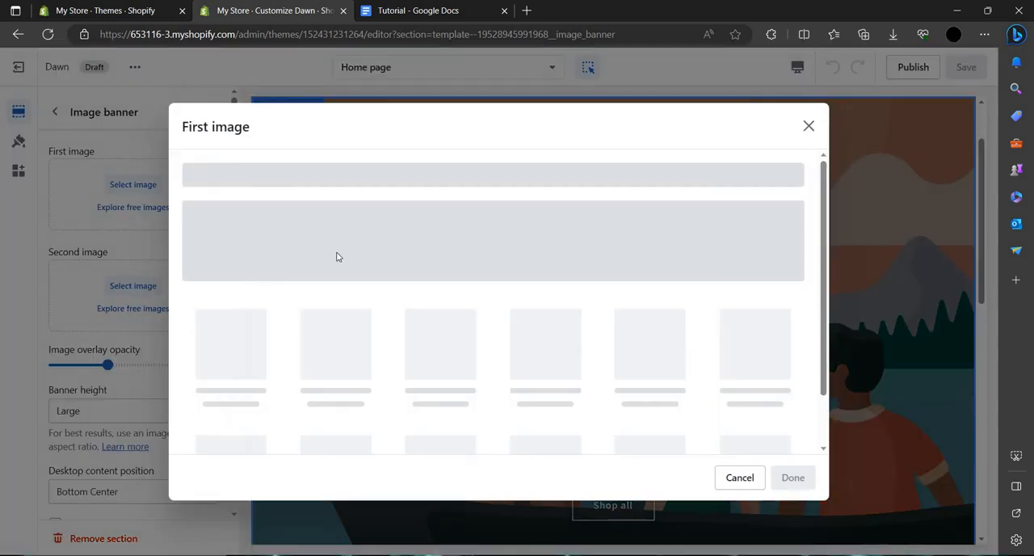
click(408, 424)
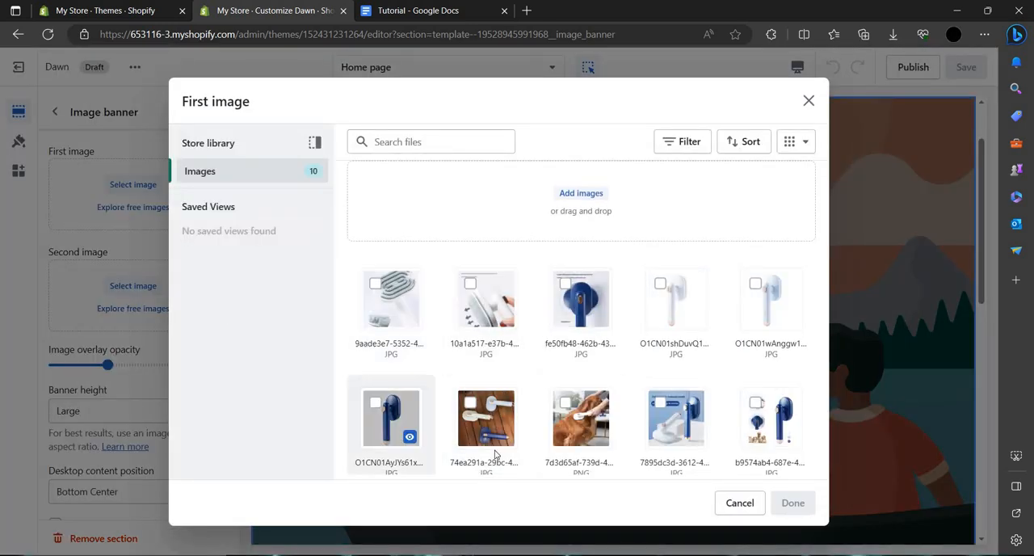
click(793, 502)
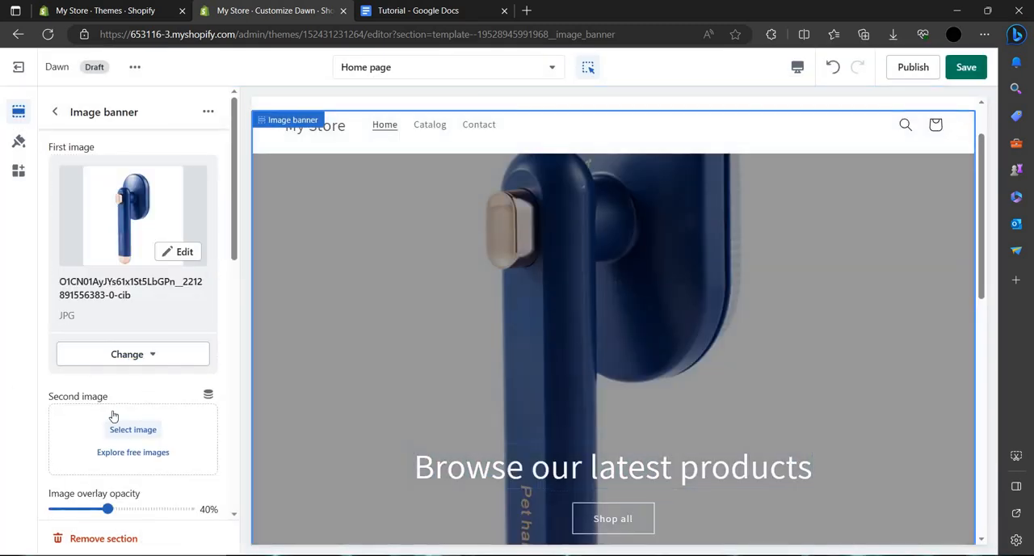
Step: Set the image banner's second image to the PNG photo of the brown dog being combed
click(152, 439)
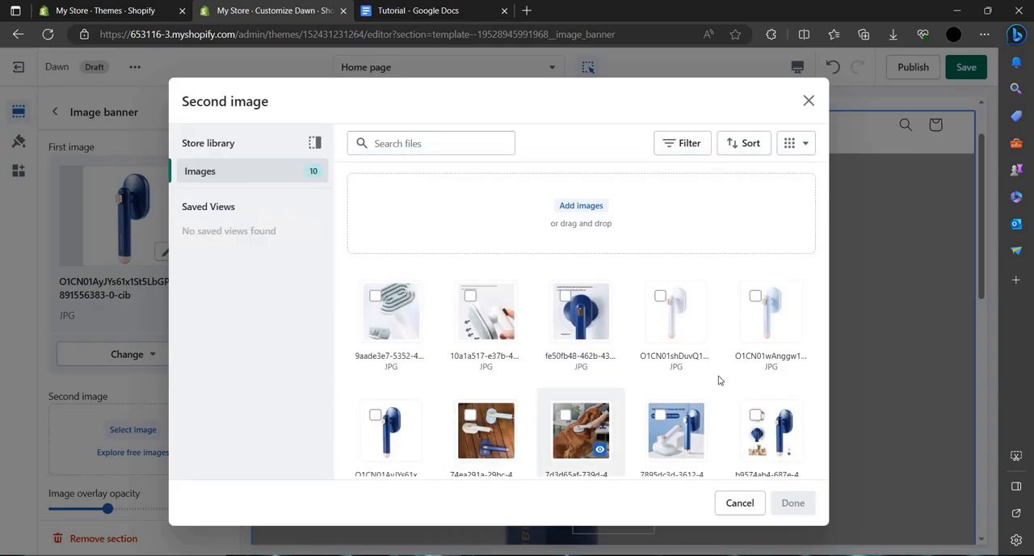
scroll(692, 459, down, 1)
click(580, 394)
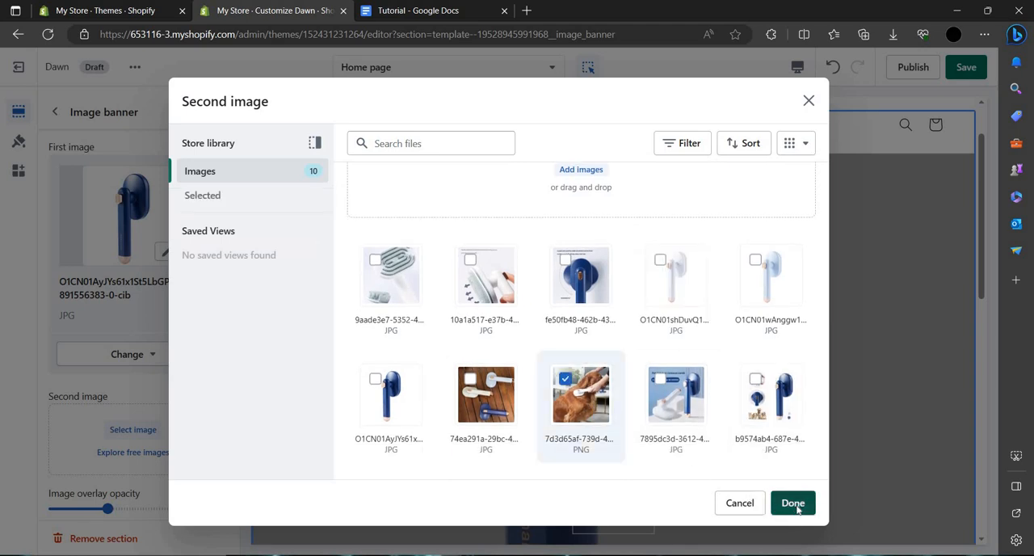
click(793, 504)
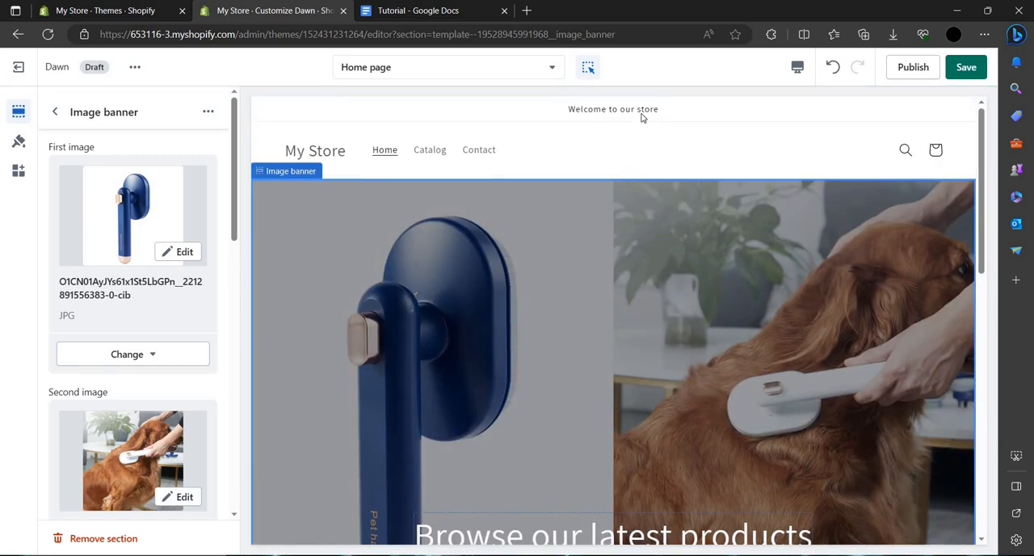
Step: Look over the settings of the home page's announcement bar, header and Featured collection sections
click(641, 111)
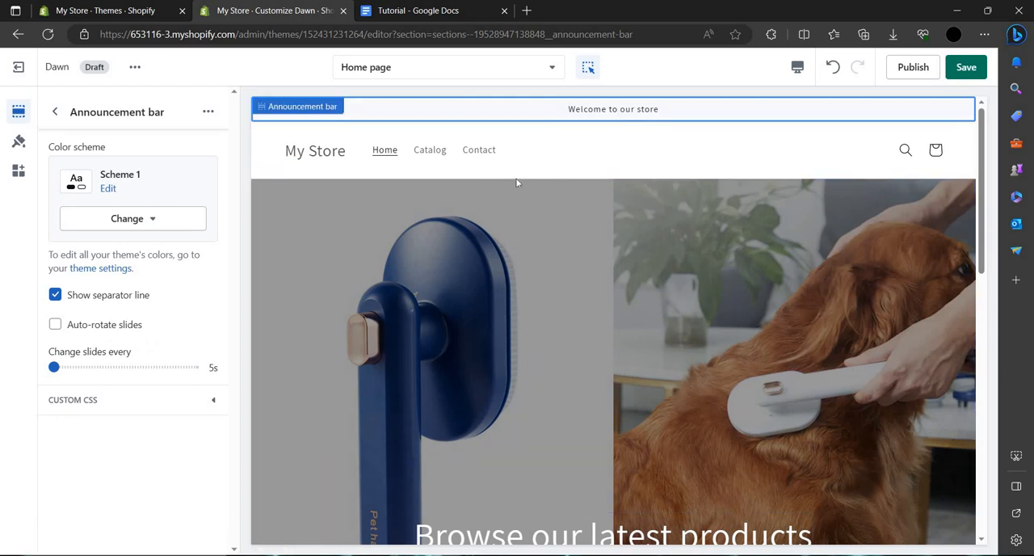
click(470, 174)
scroll(820, 380, down, 10)
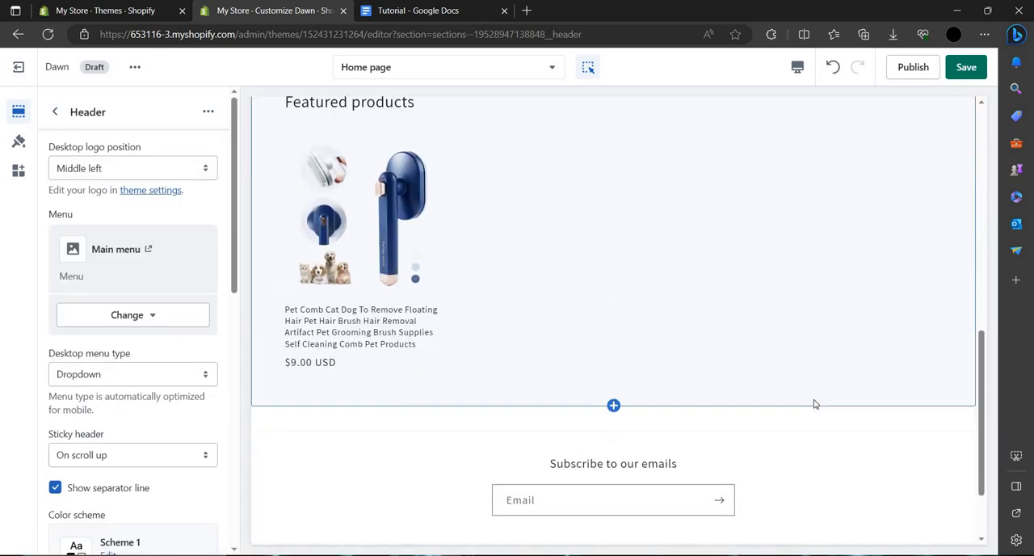
scroll(485, 399, up, 2)
click(496, 395)
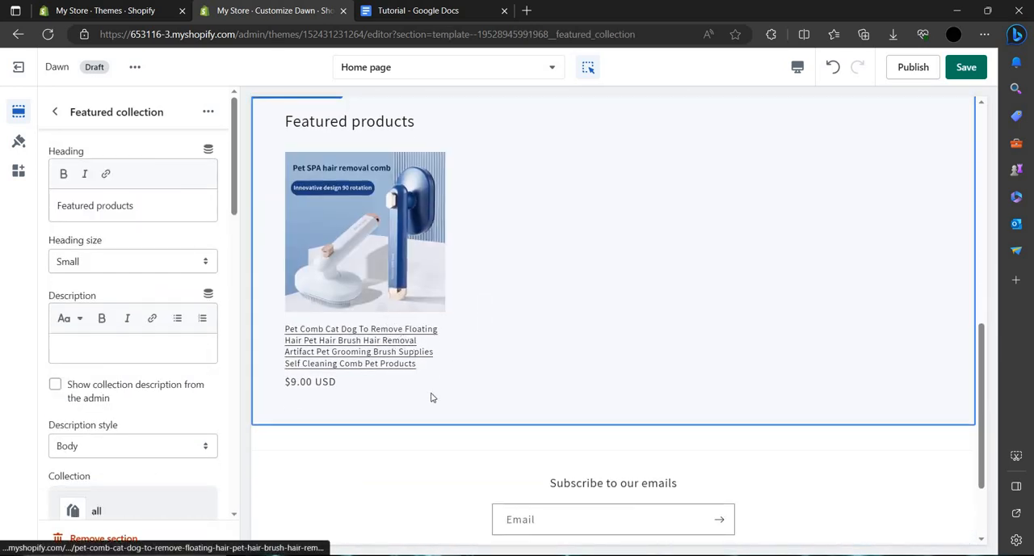
Step: Open the pet comb's product page in the theme preview and examine its product information, images, description and footer
click(380, 385)
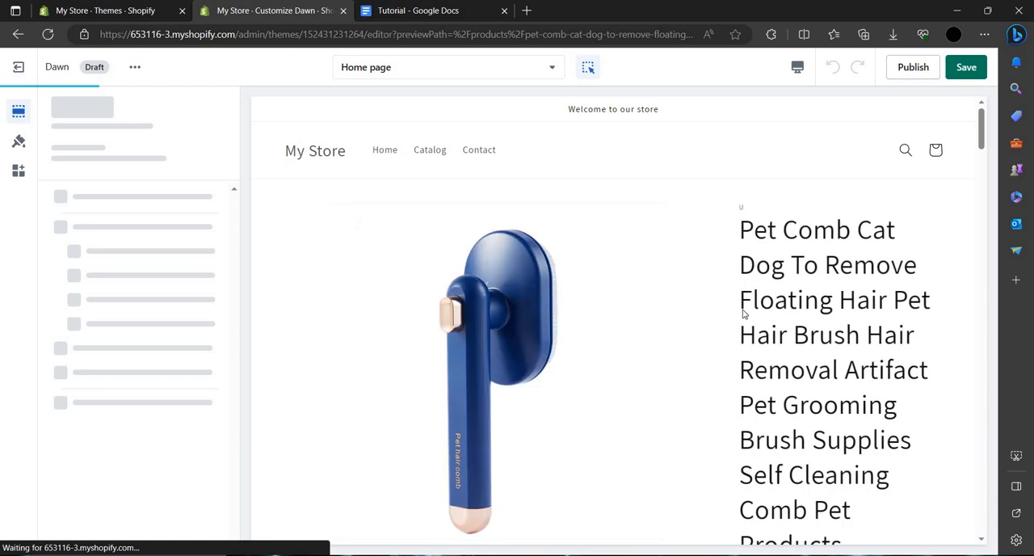
scroll(743, 313, down, 5)
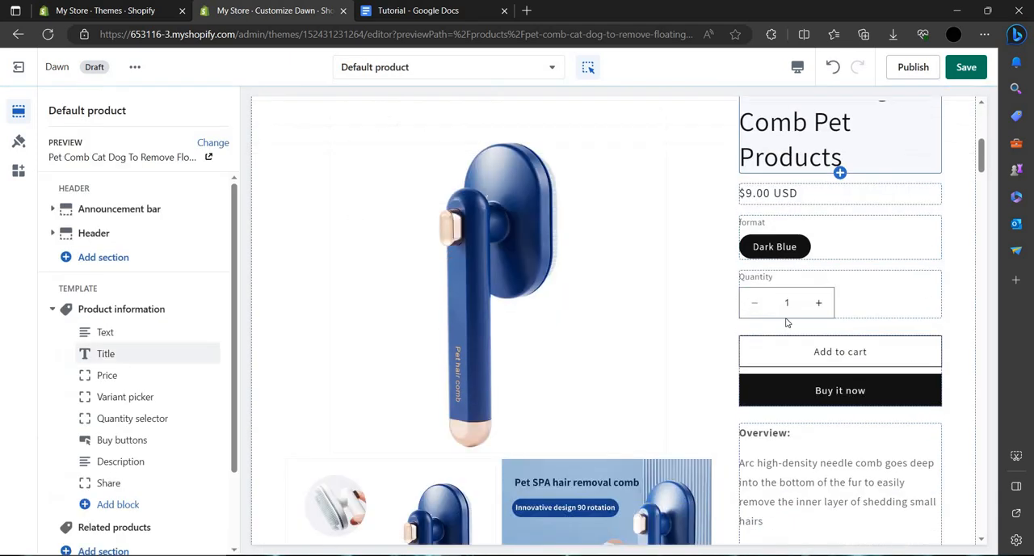
scroll(787, 322, up, 2)
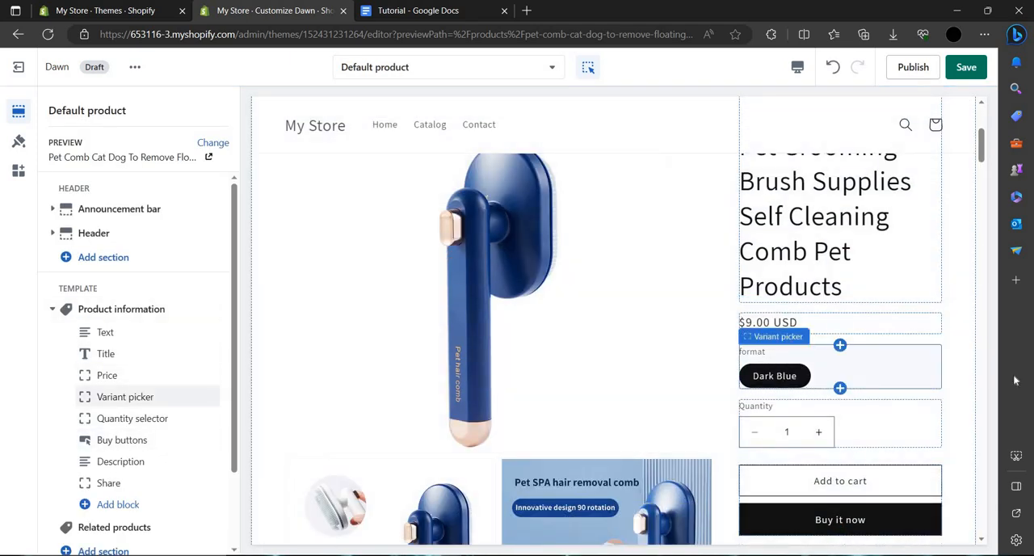
scroll(667, 420, down, 10)
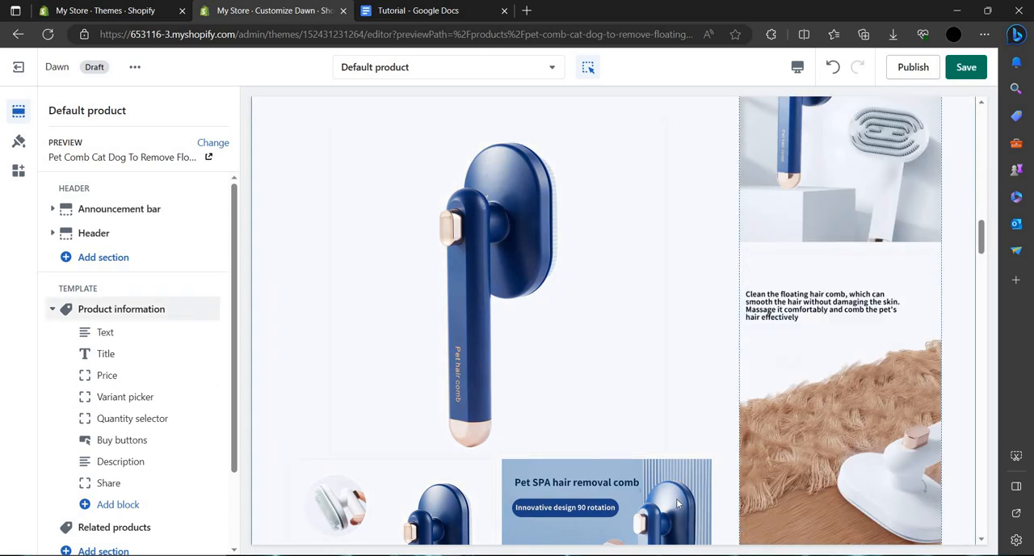
scroll(677, 504, down, 5)
scroll(121, 369, down, 2)
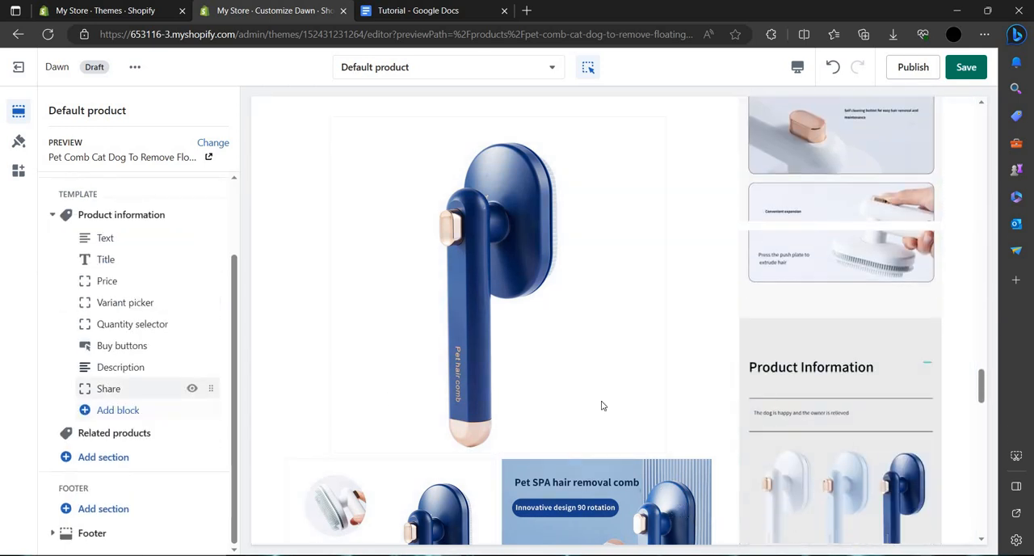
scroll(638, 323, down, 10)
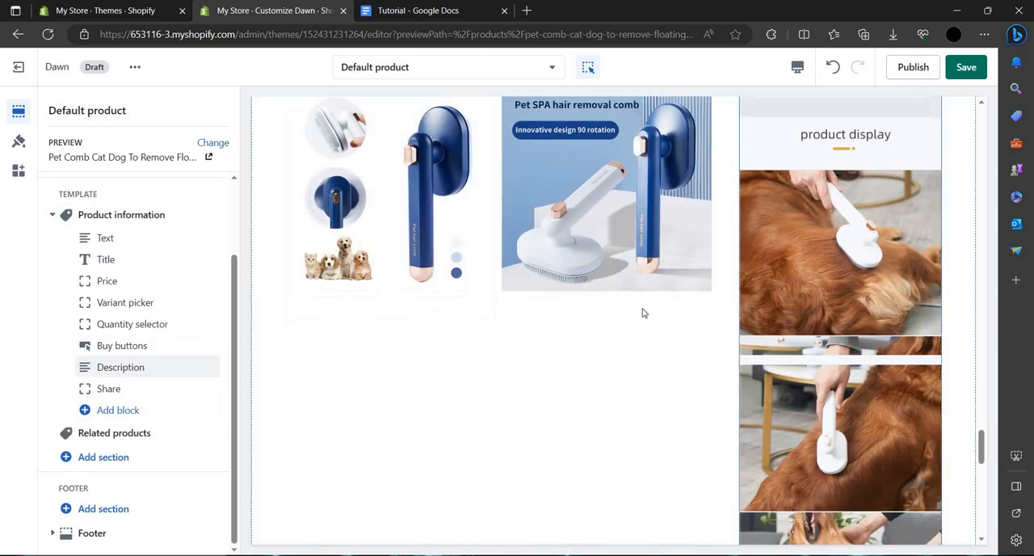
scroll(643, 312, down, 10)
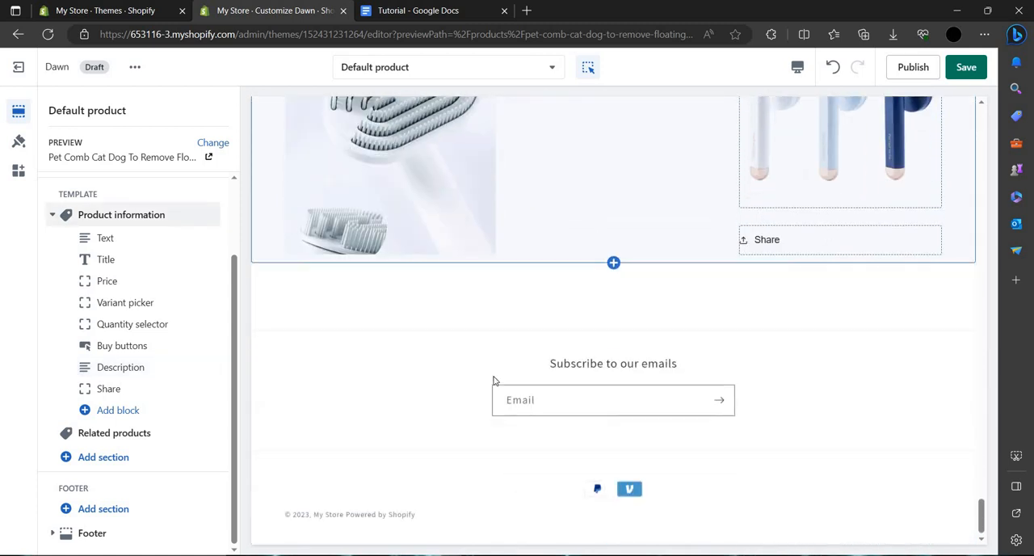
scroll(704, 145, up, 8)
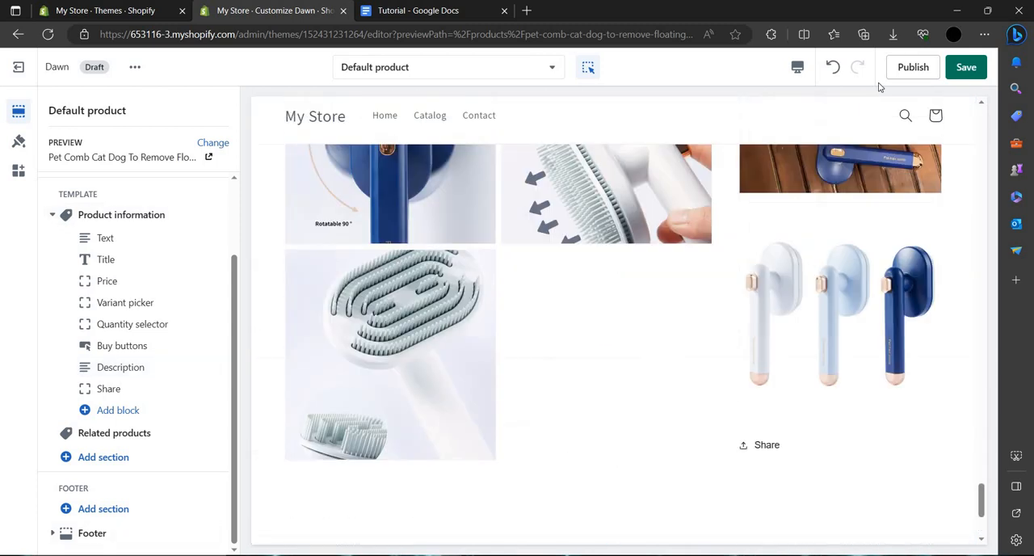
click(911, 67)
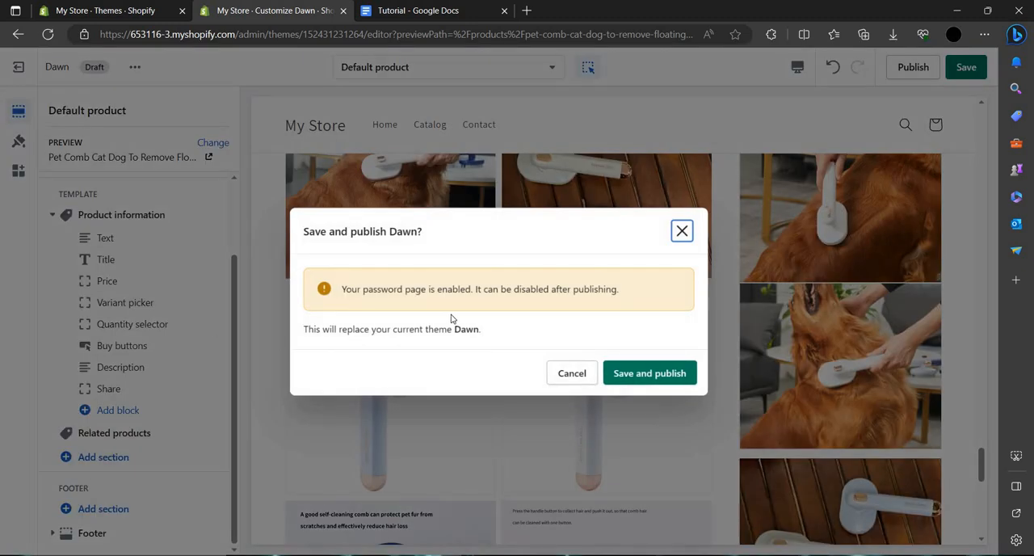
drag(461, 289, 340, 289)
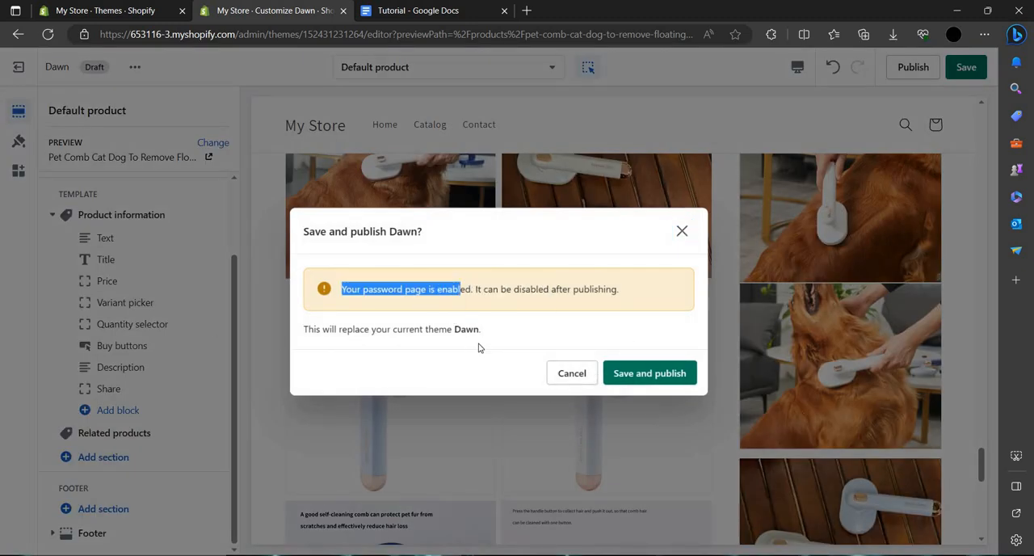
click(215, 146)
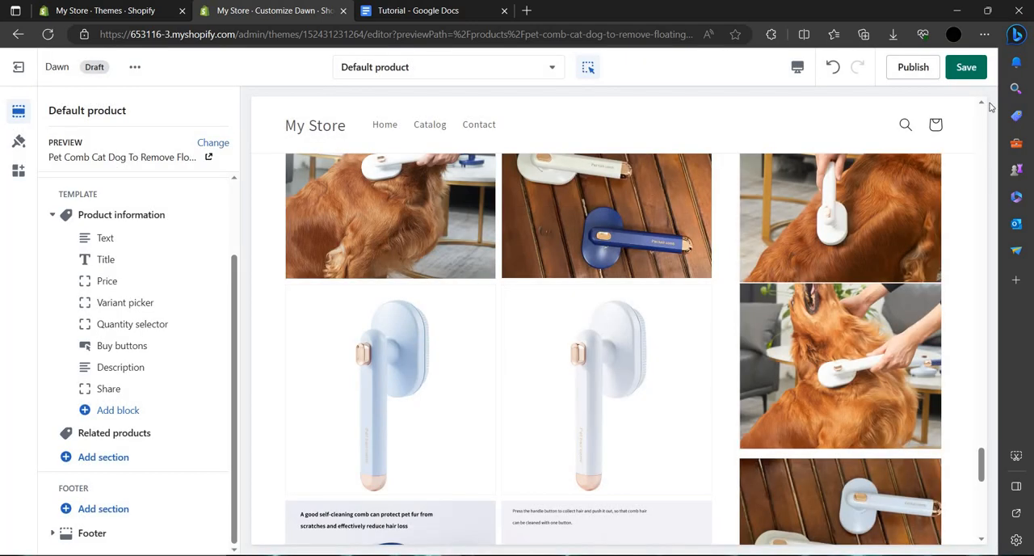
Step: Save the changes to the draft Dawn theme and exit the editor to the Themes page
click(964, 68)
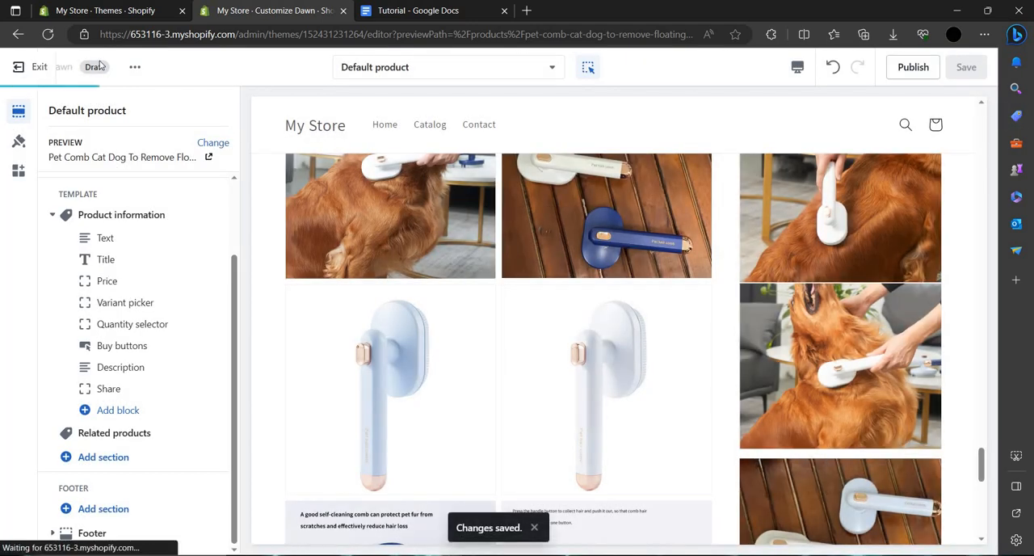
click(134, 68)
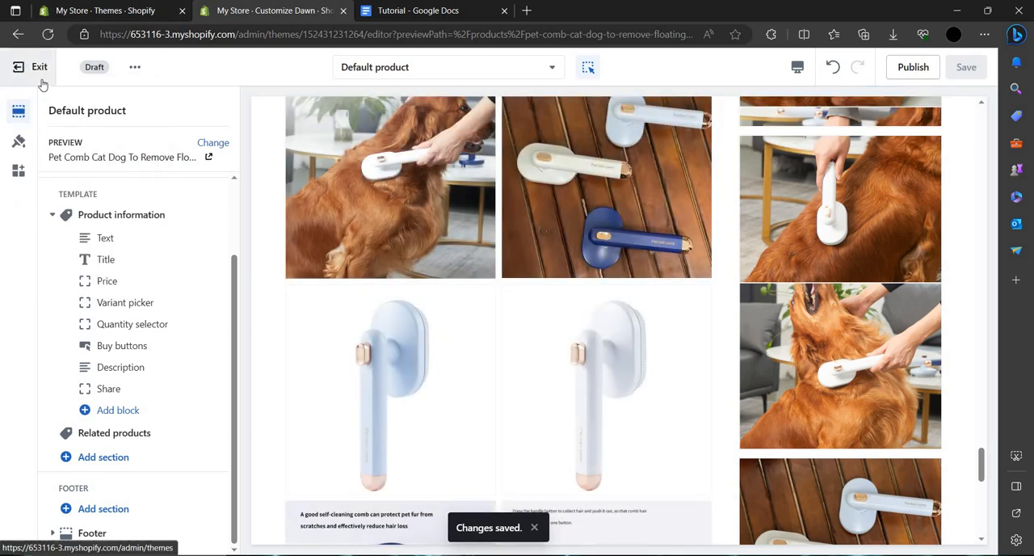
click(20, 68)
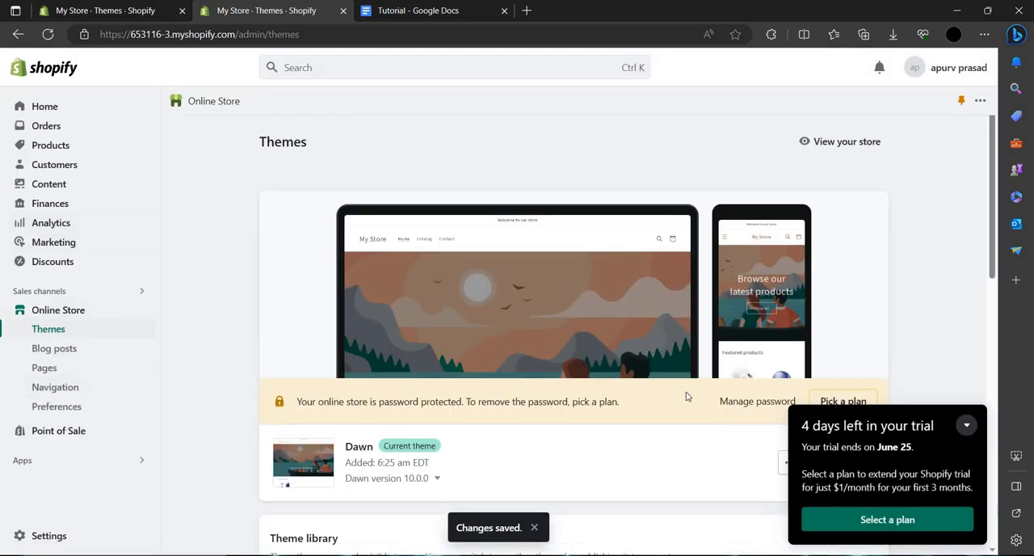
Step: Open a storefront preview of the draft Dawn theme in the theme library
scroll(755, 325, down, 4)
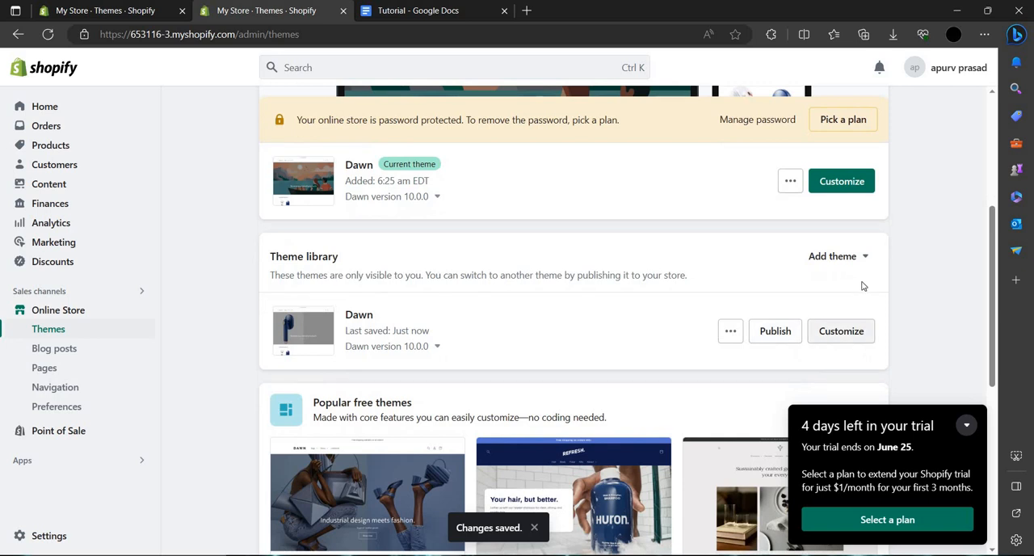
click(843, 265)
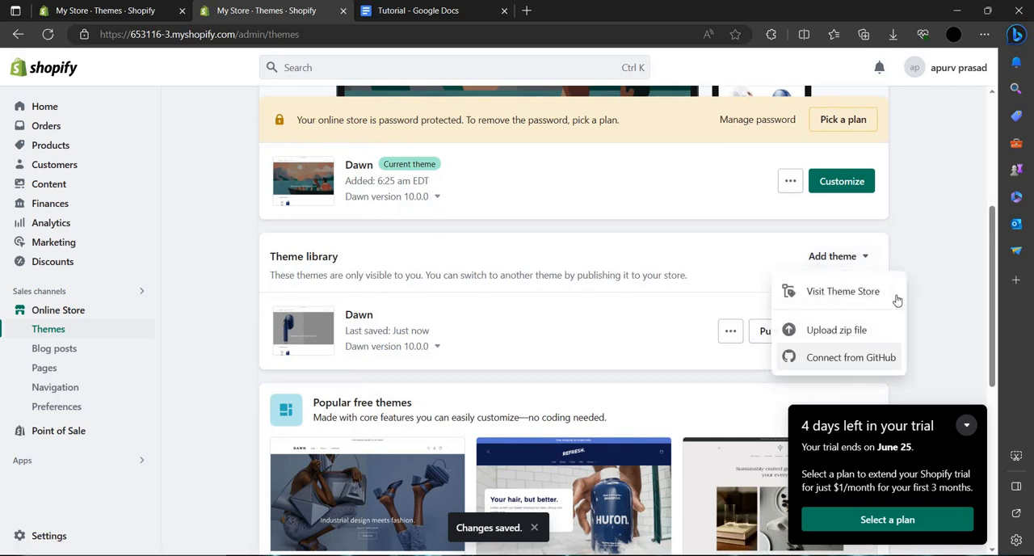
click(940, 253)
click(730, 330)
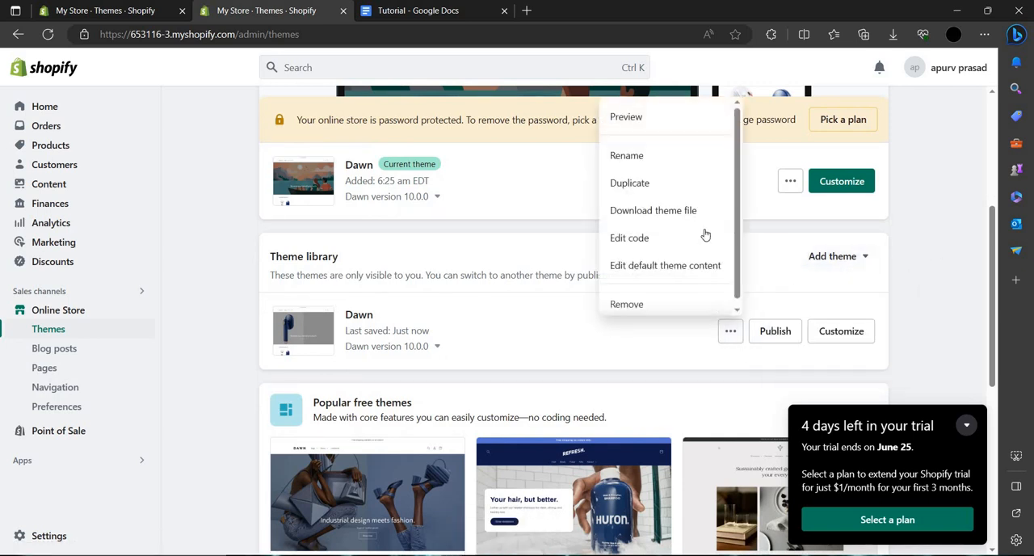
click(649, 120)
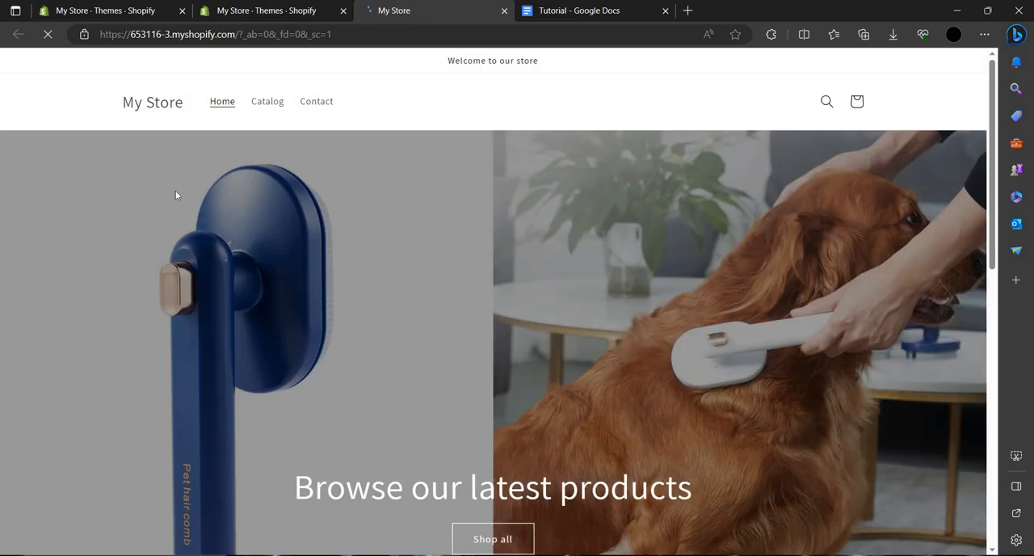
Step: Examine the previewed home page from the image banner through Featured products to the footer, and open the shopping cart page
scroll(730, 195, down, 9)
scroll(386, 167, up, 8)
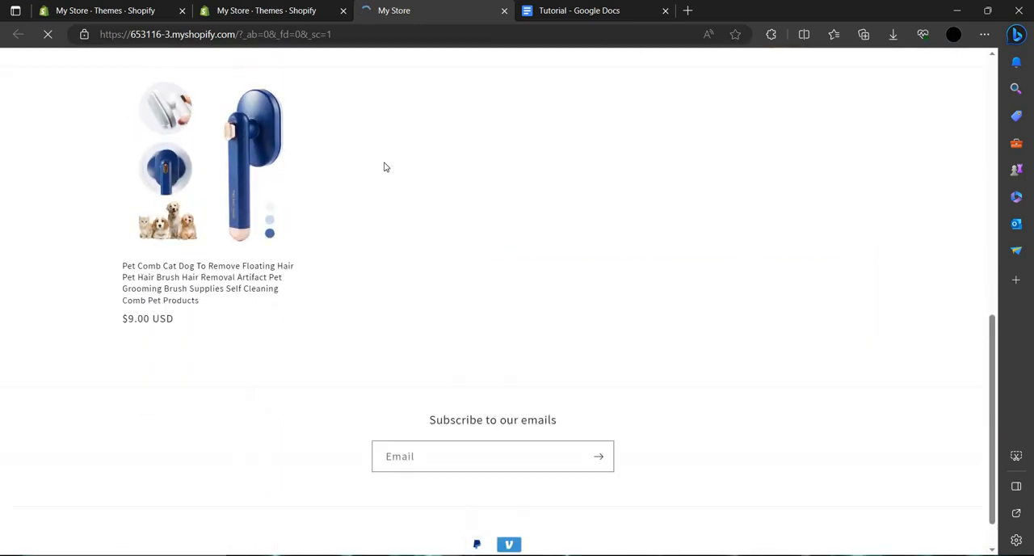
scroll(494, 323, up, 1)
click(229, 35)
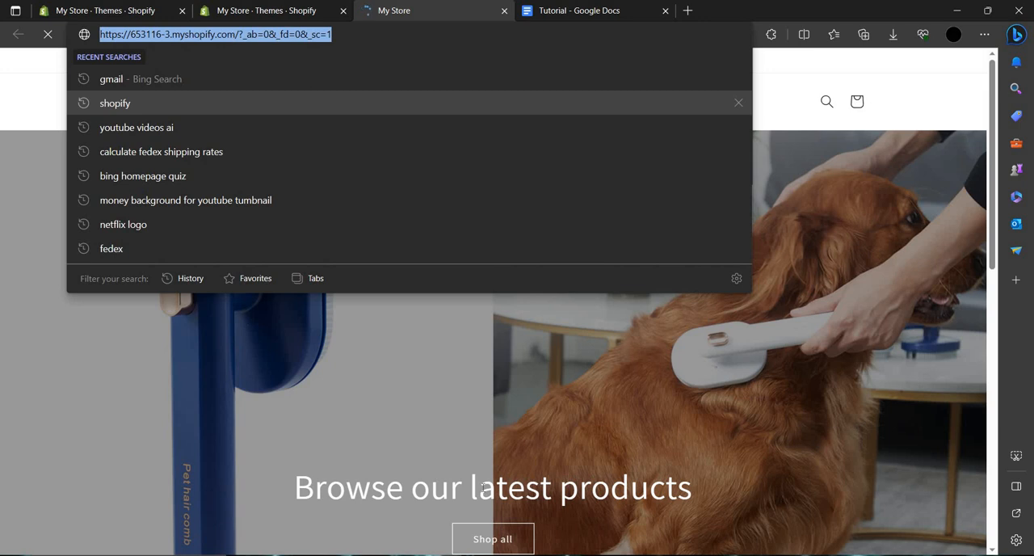
click(536, 416)
scroll(625, 369, down, 10)
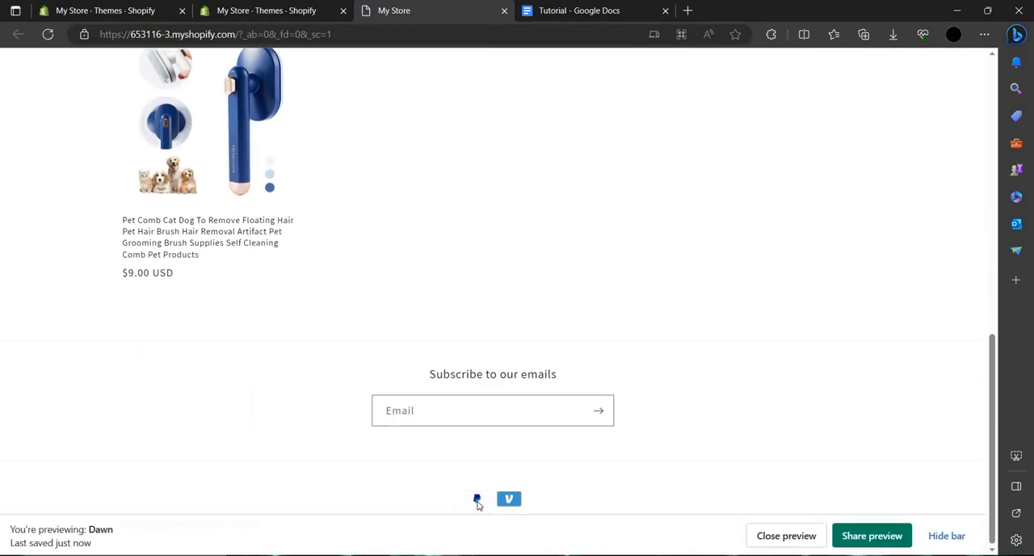
scroll(618, 481, up, 5)
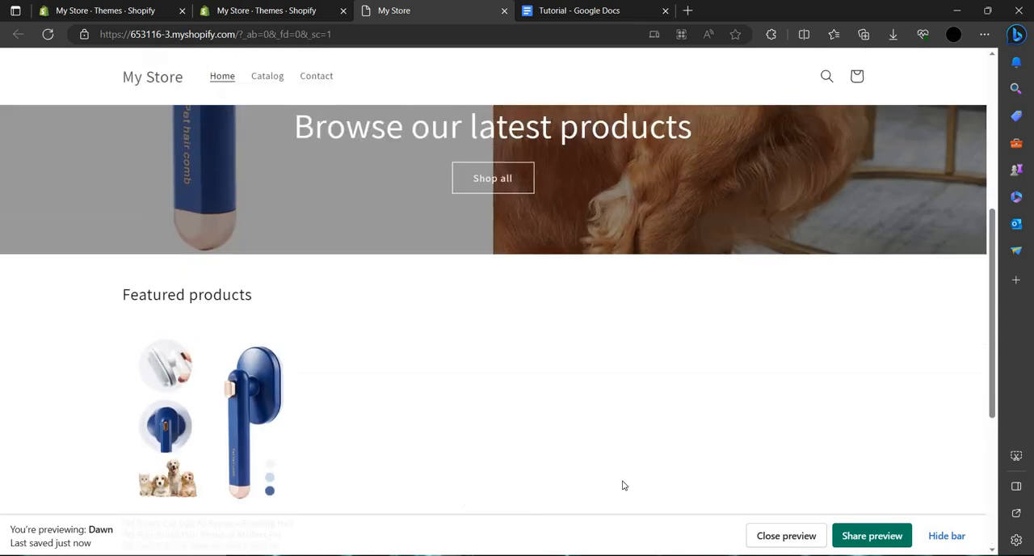
scroll(623, 485, down, 5)
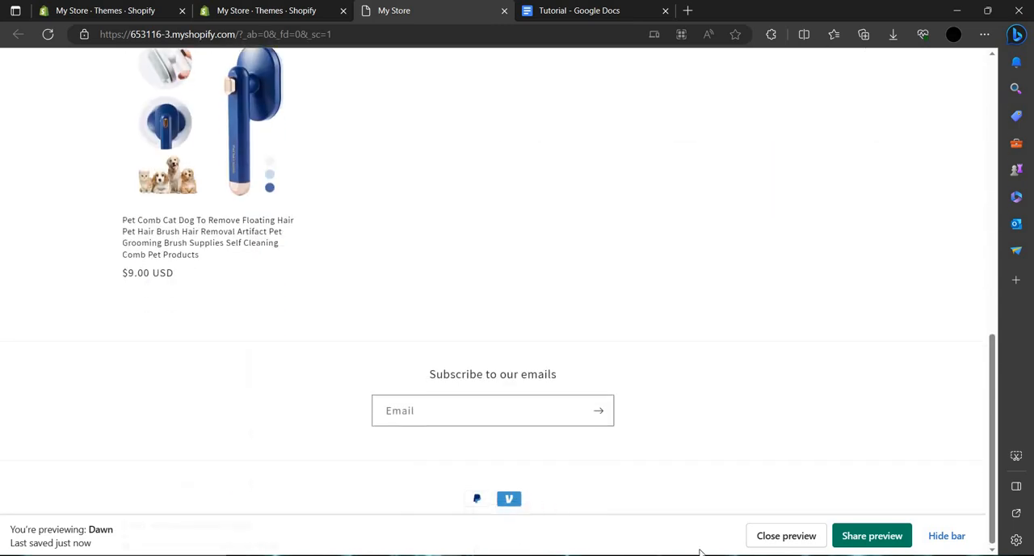
scroll(680, 450, up, 10)
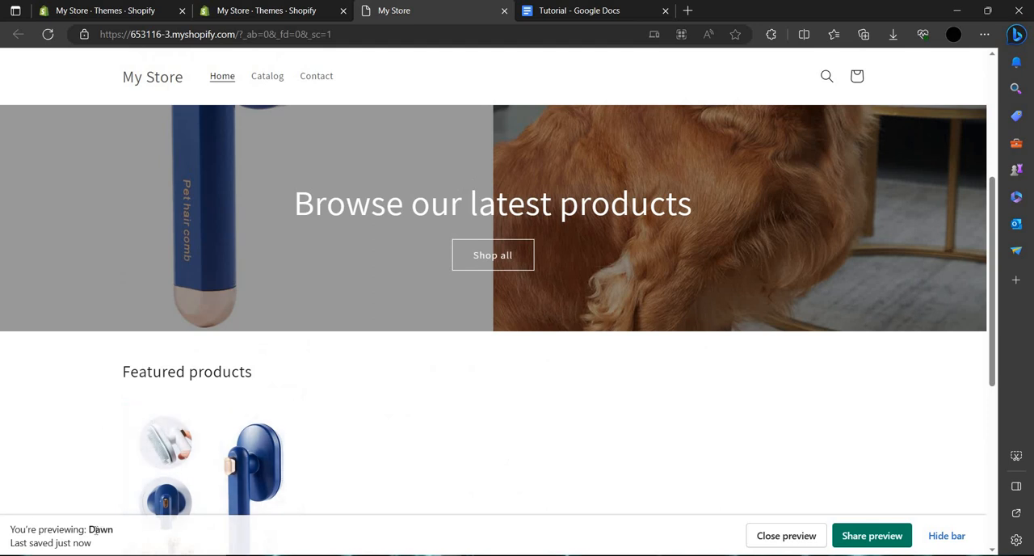
scroll(626, 253, down, 1)
scroll(626, 252, up, 5)
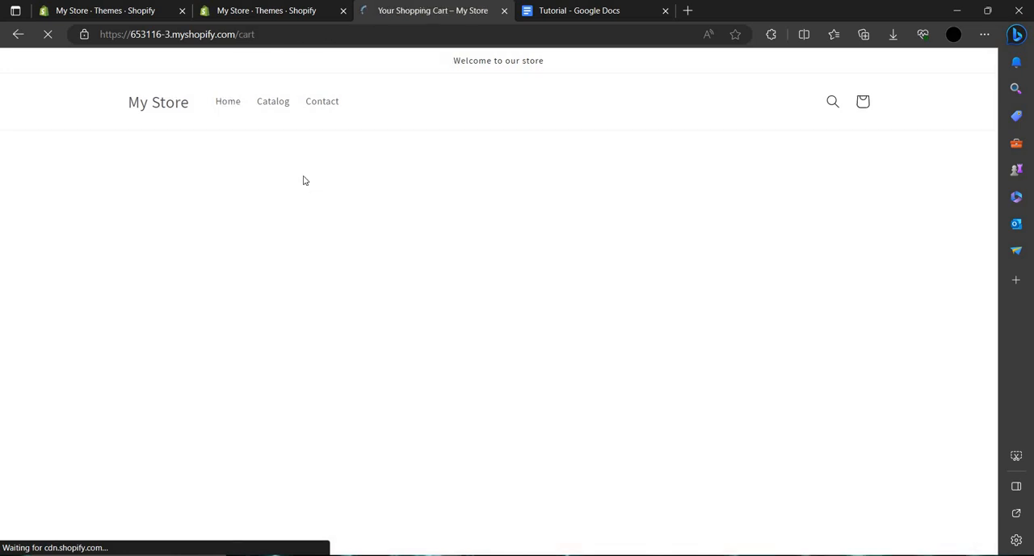
Step: Return to the preview's home page and open the pet comb's product page from Featured products to view its purchase options
click(211, 99)
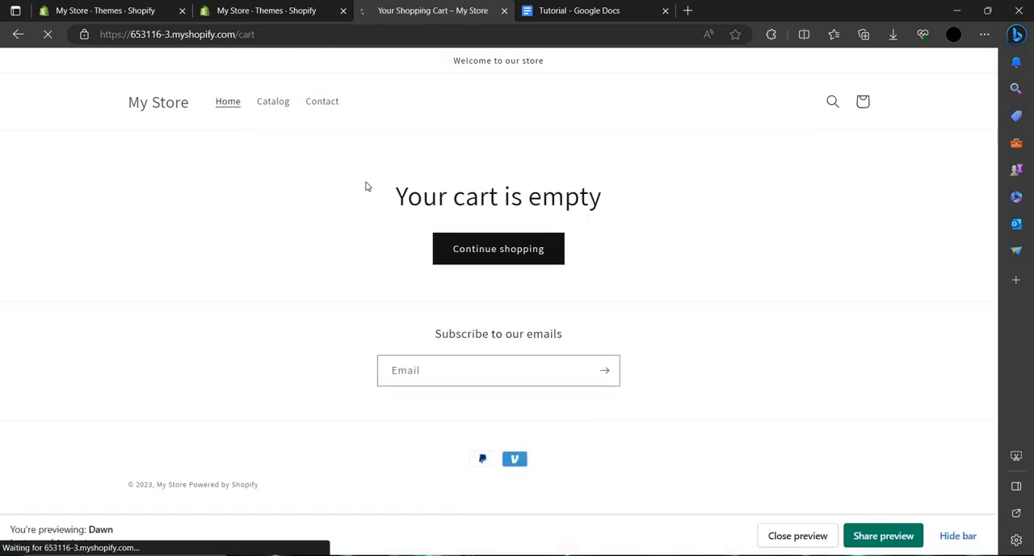
scroll(236, 420, down, 4)
click(234, 429)
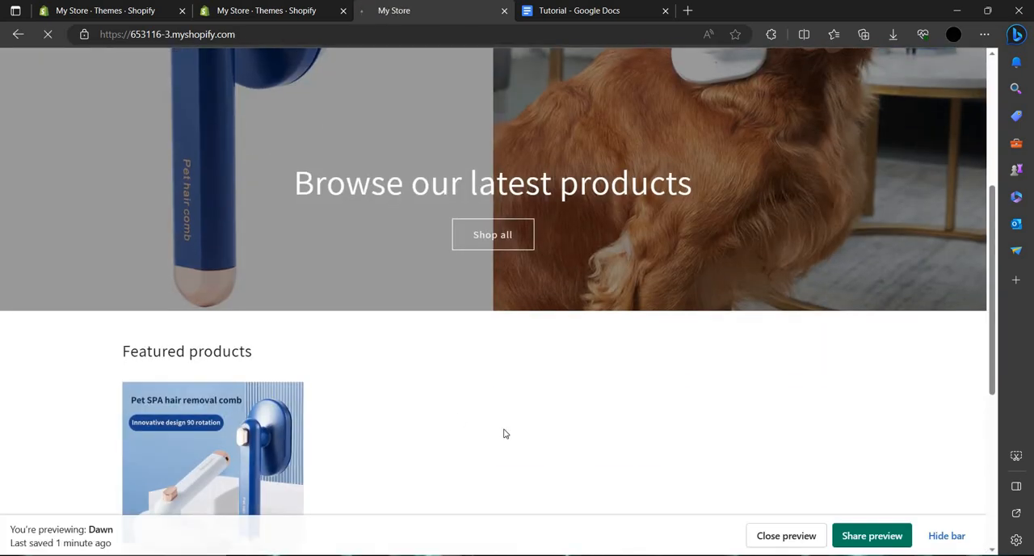
scroll(808, 363, down, 1)
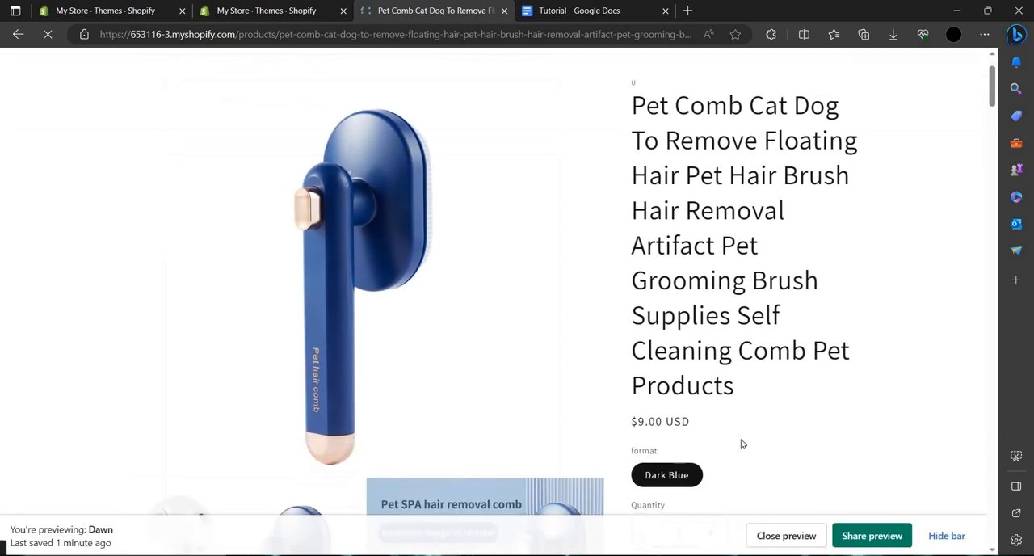
scroll(678, 416, down, 3)
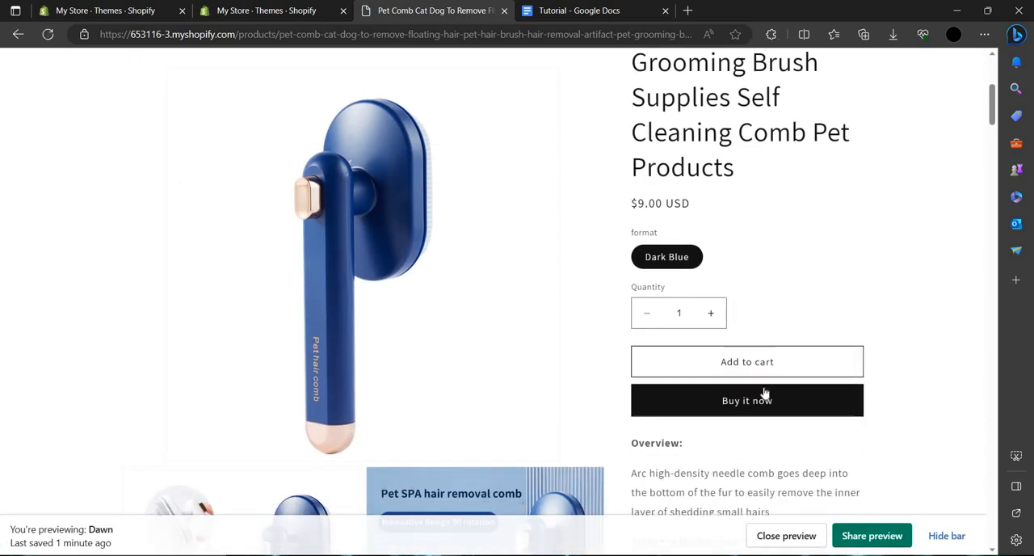
Step: Try to buy the pet comb immediately from its product page, and go back to the product page
click(764, 393)
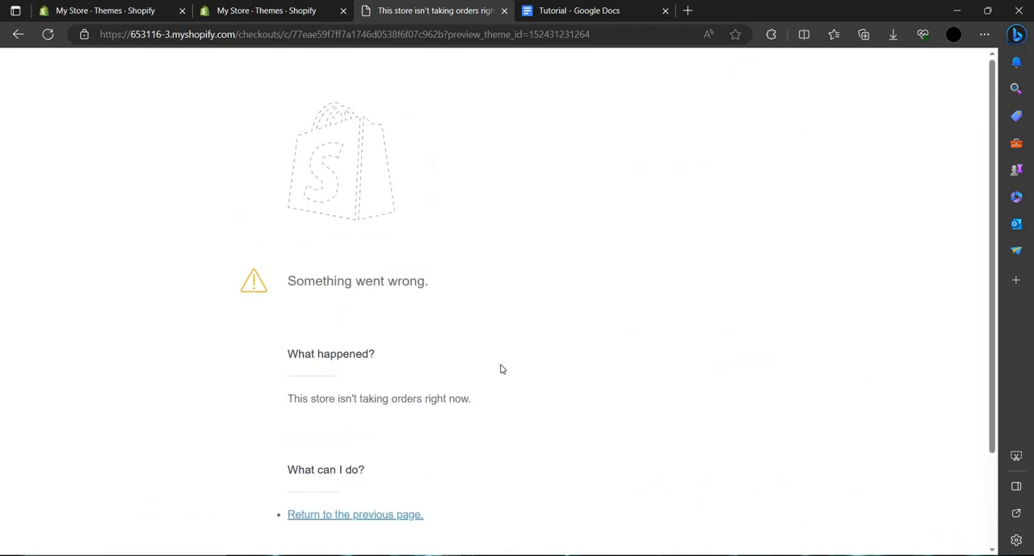
drag(349, 280, 132, 406)
click(381, 406)
key(alt+Left)
Step: Close the store preview and return to the Themes page in the Shopify admin
click(310, 7)
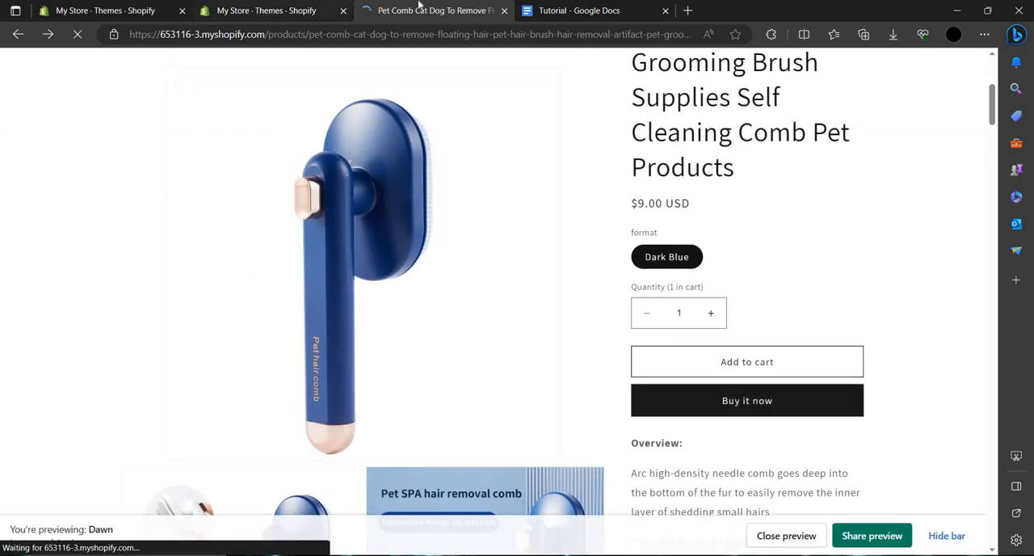
click(465, 12)
key(ctrl+w)
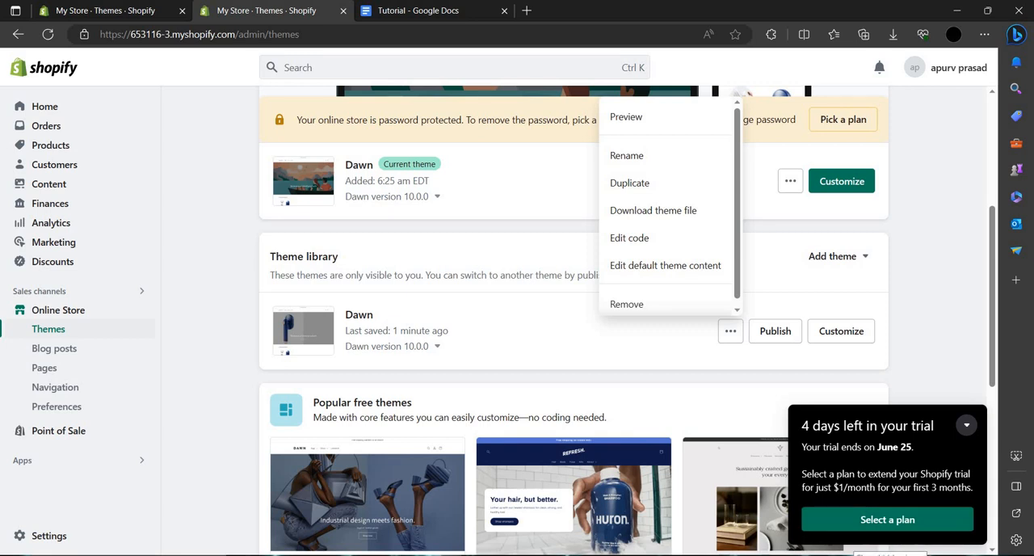
click(852, 555)
right_click(827, 538)
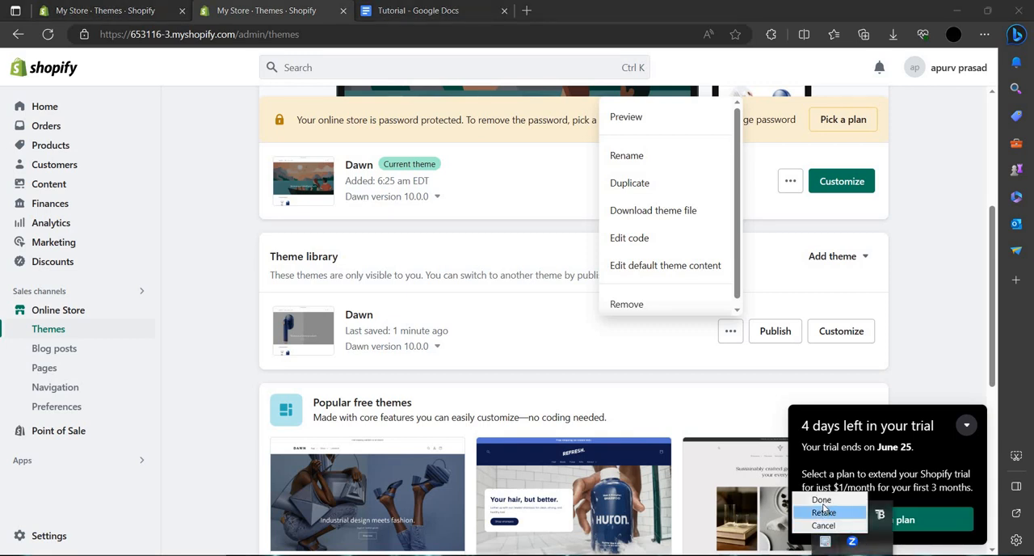